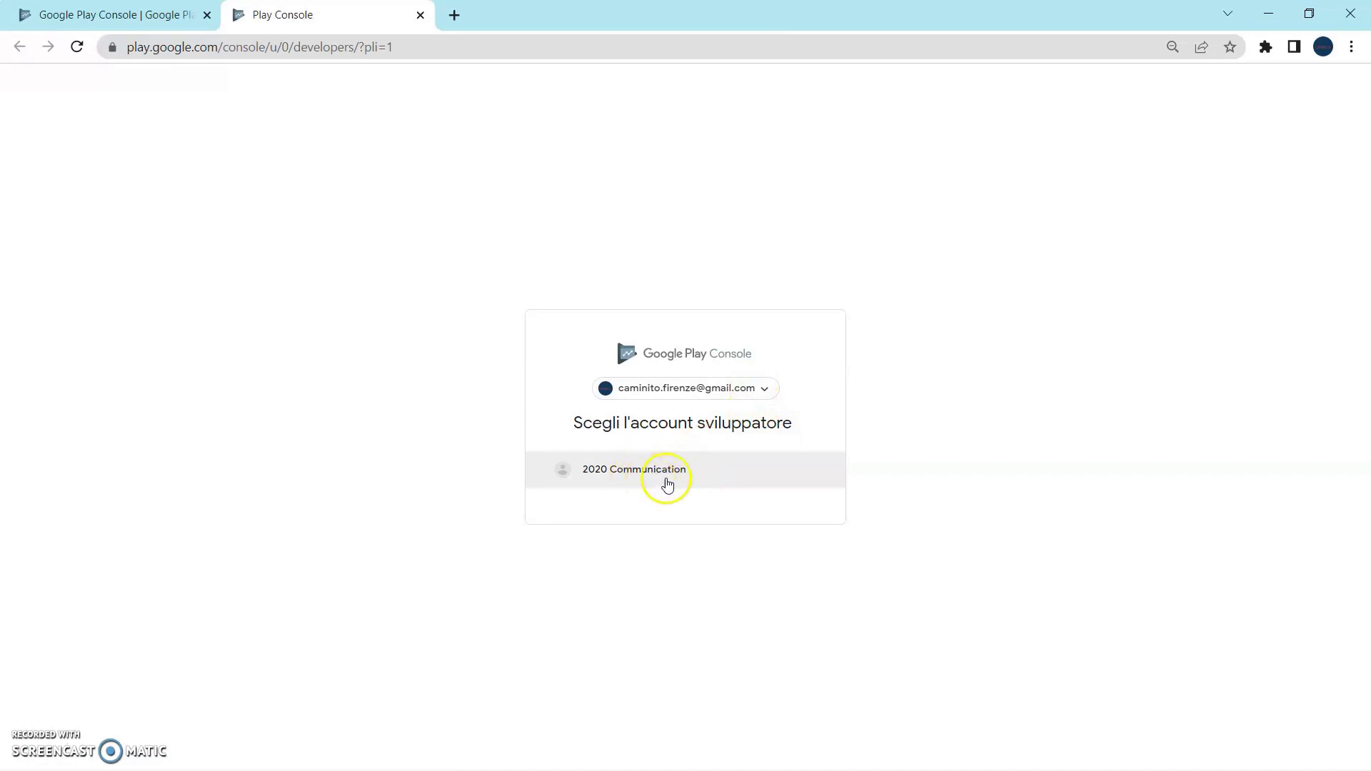
- Switch to the chosen Google account and reach the 'Crea un account sviluppatore' page
click(766, 393)
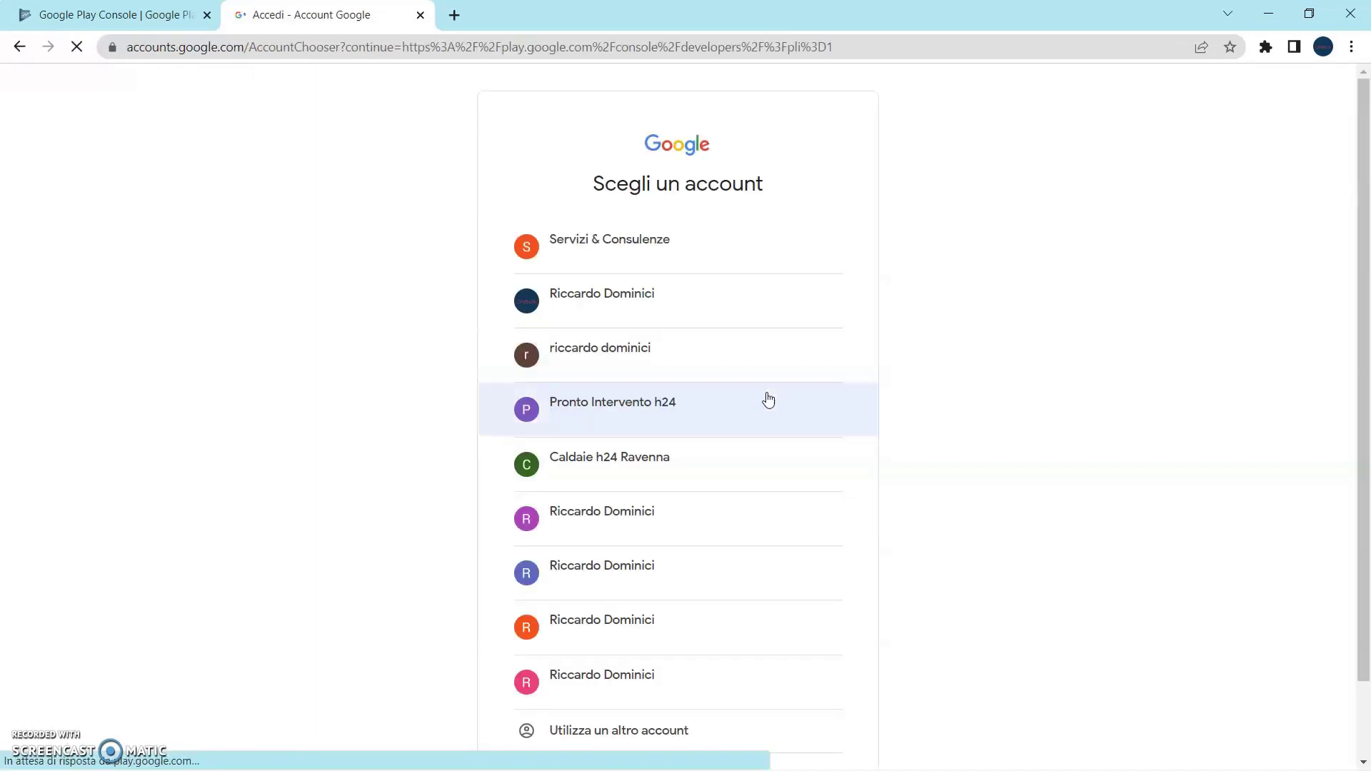
click(717, 526)
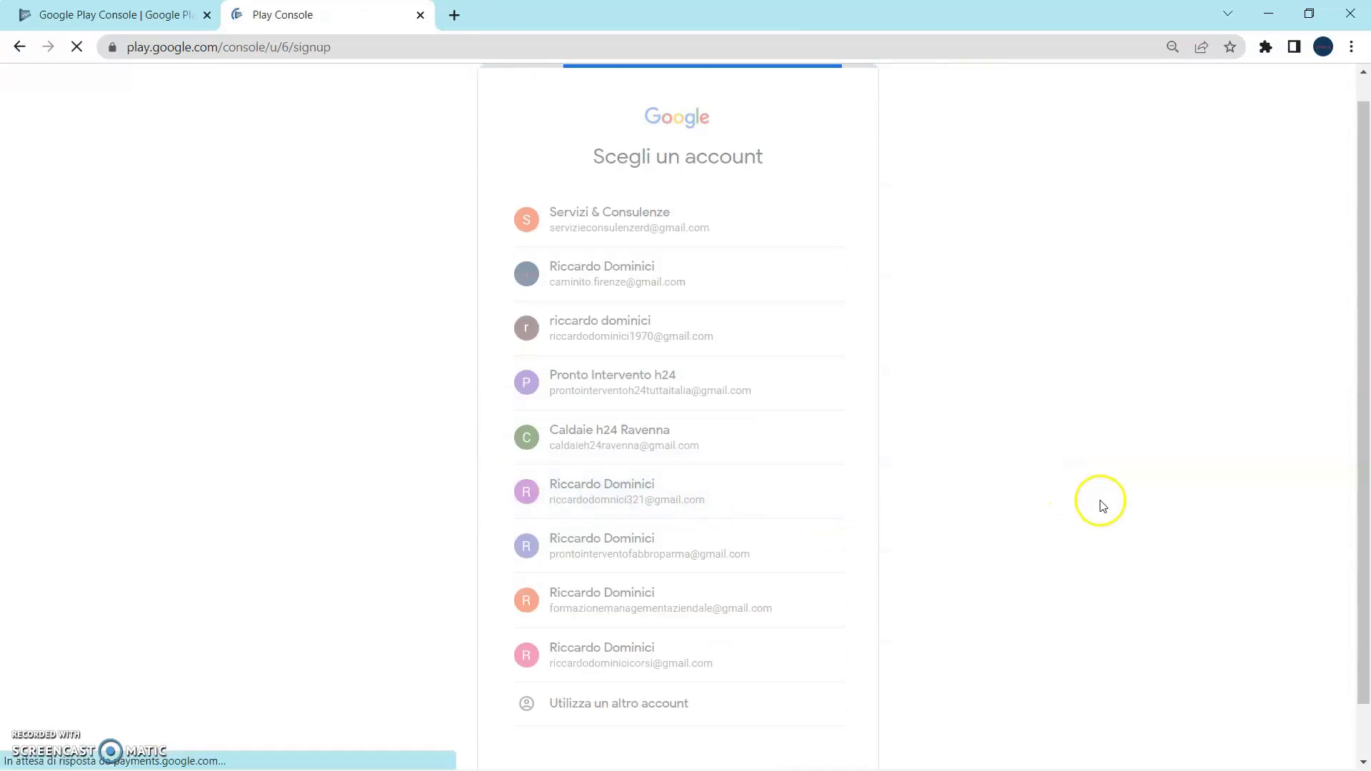
click(1087, 486)
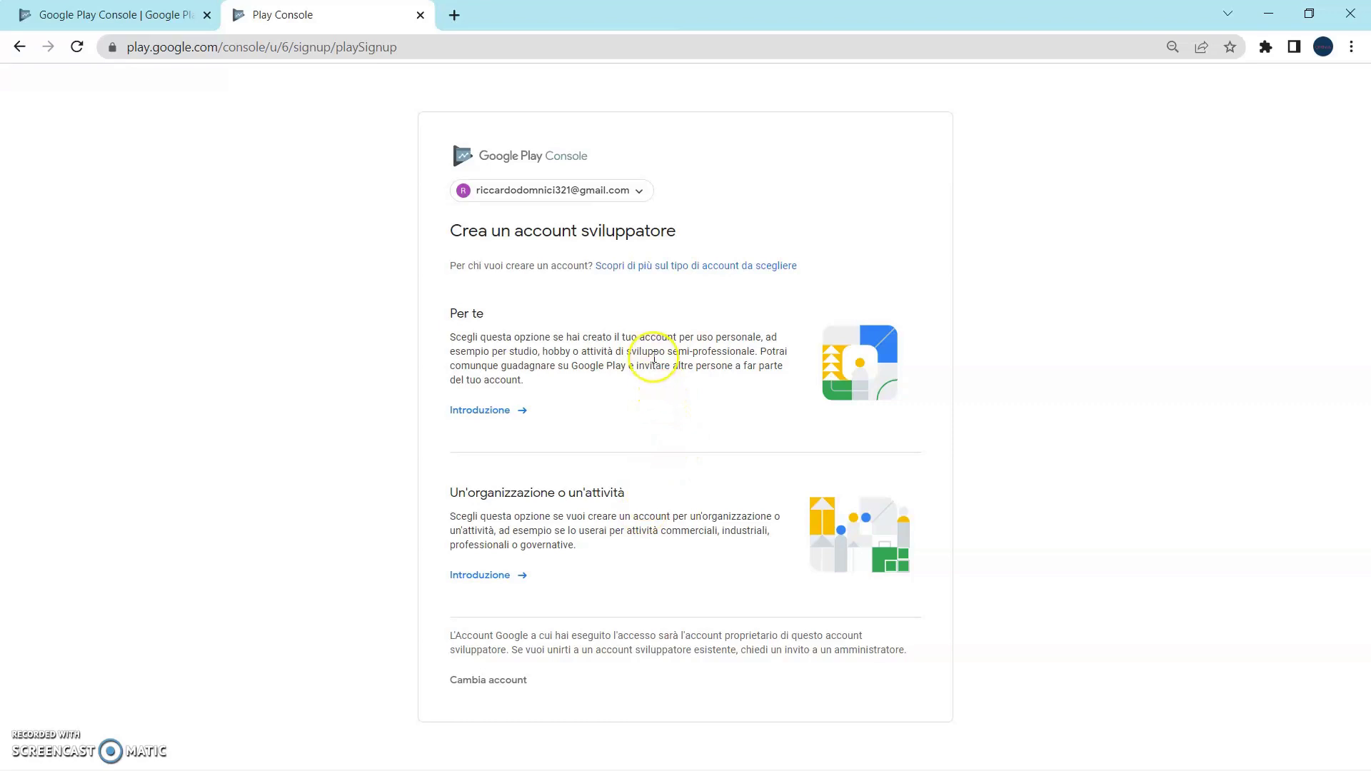
- Start an organisation signup, autofill the developer and organisation names, and set the country to Italia
click(503, 583)
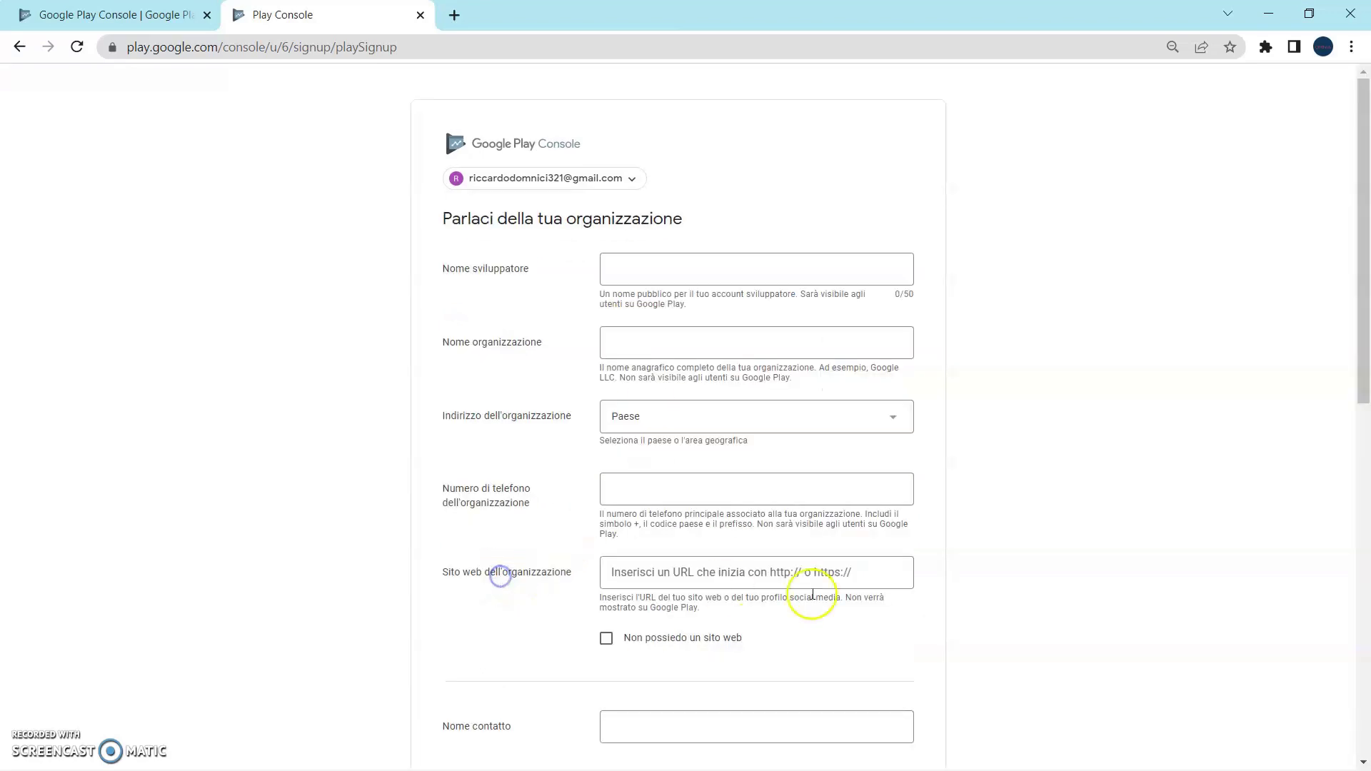
click(710, 267)
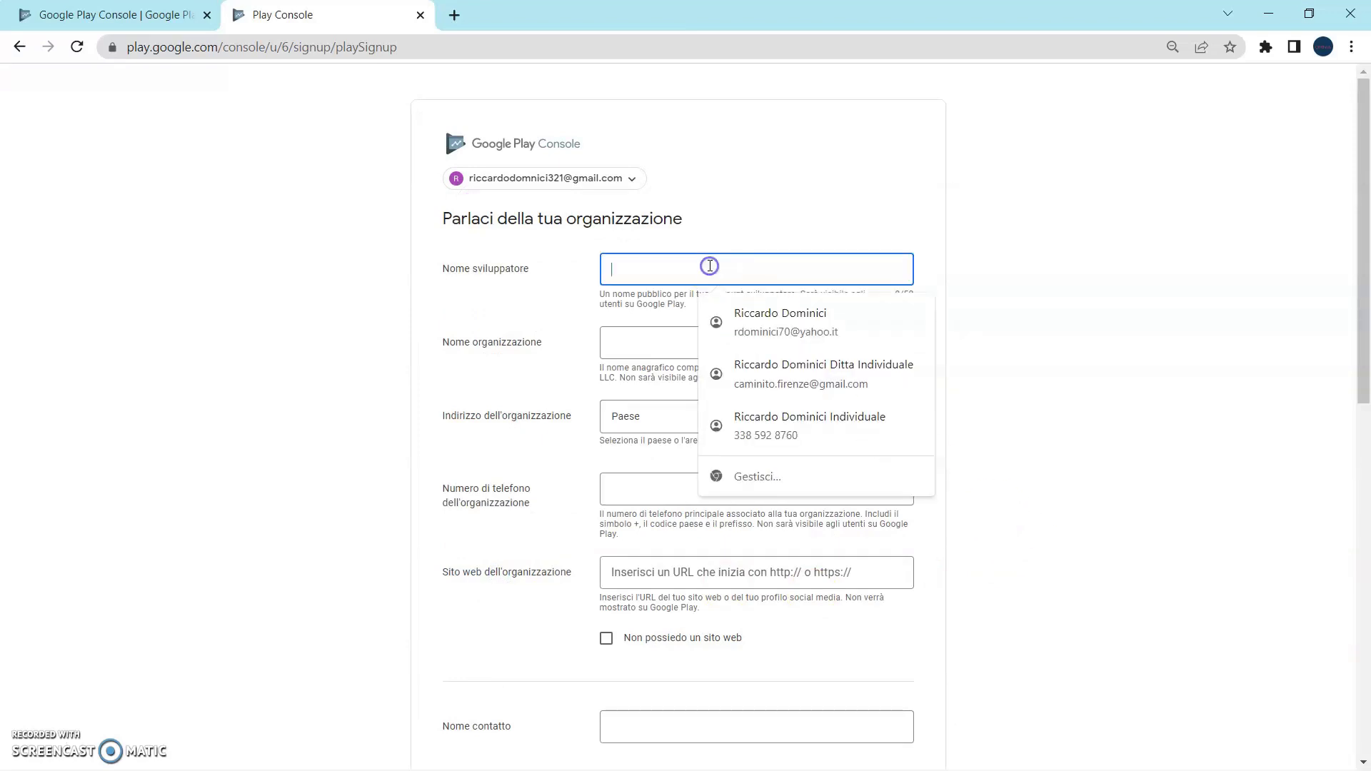
click(743, 319)
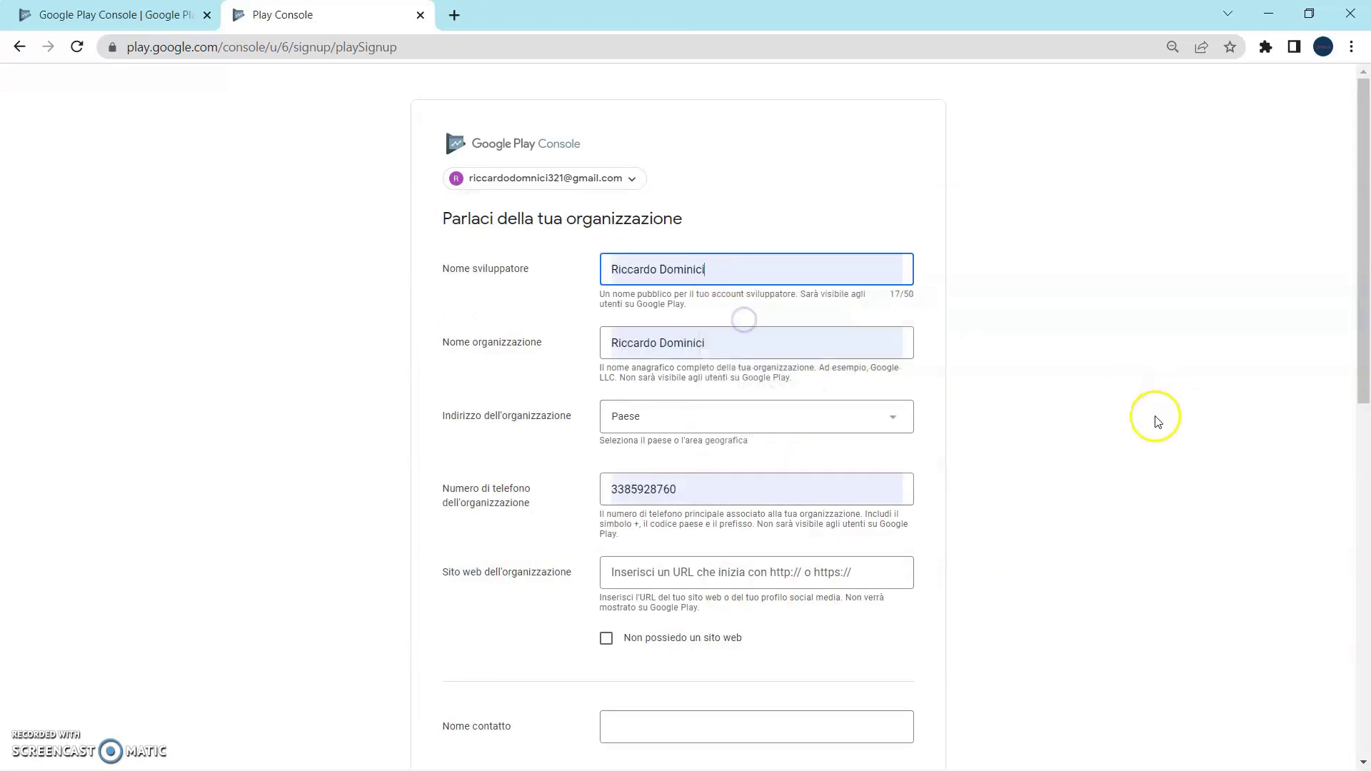
click(783, 418)
scroll(783, 425, down, 20)
scroll(821, 442, down, 5)
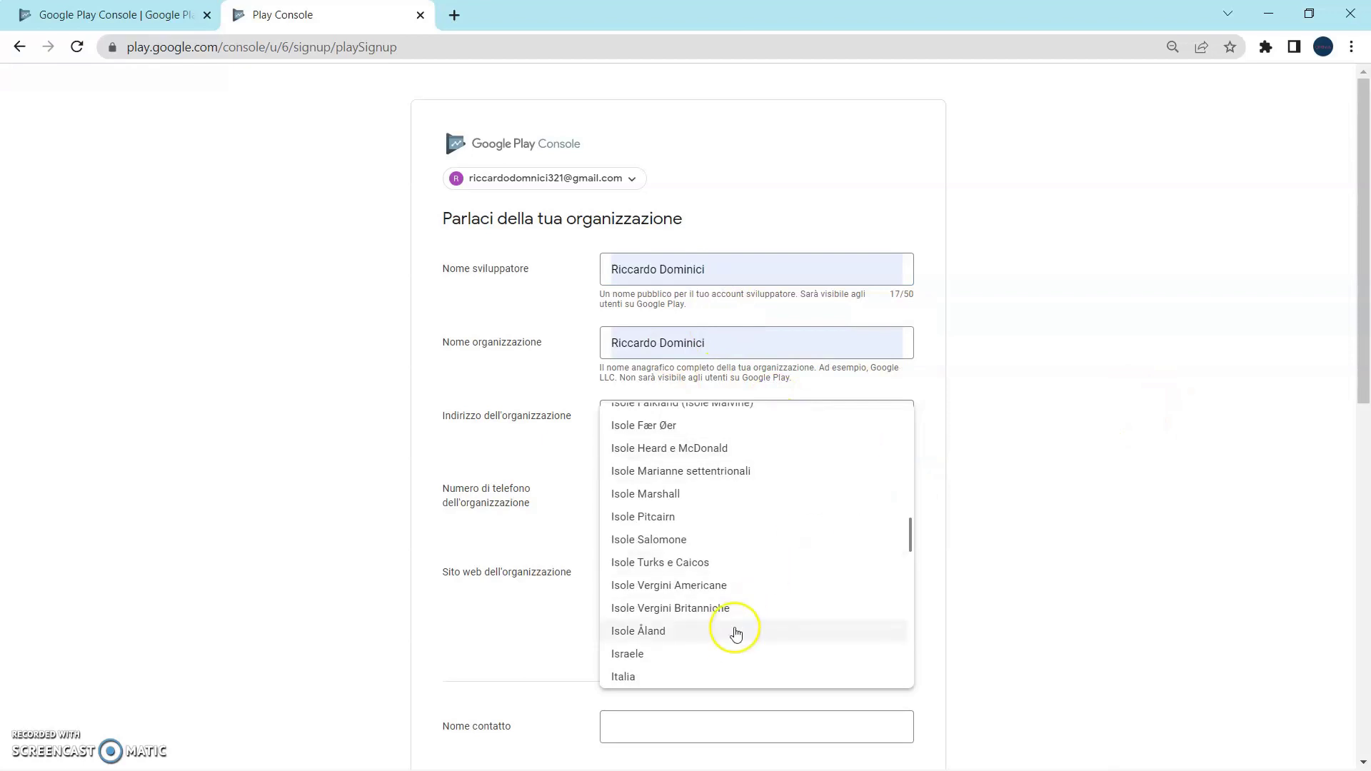
click(688, 676)
scroll(980, 542, down, 1)
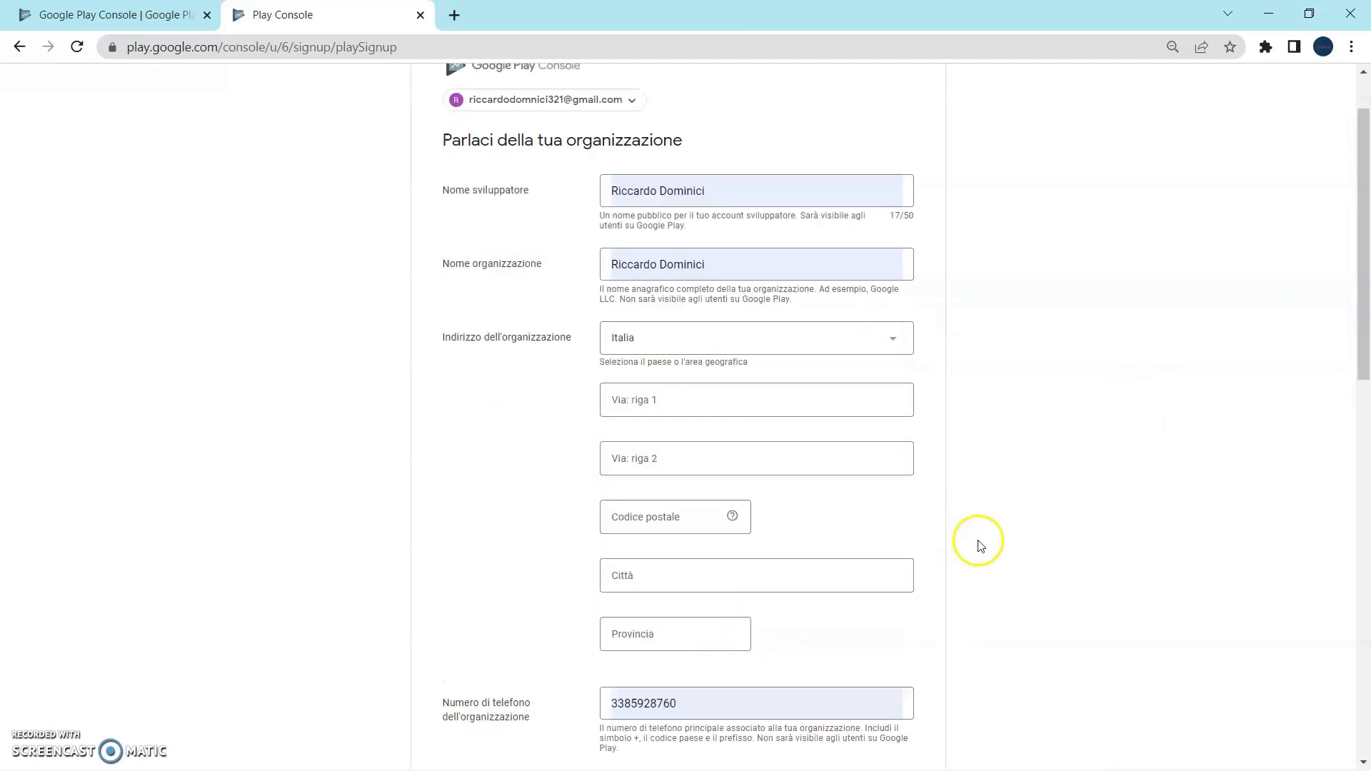
- Enter the organisation's street address, postal code and city Firenze, correcting a street-name typo
click(786, 394)
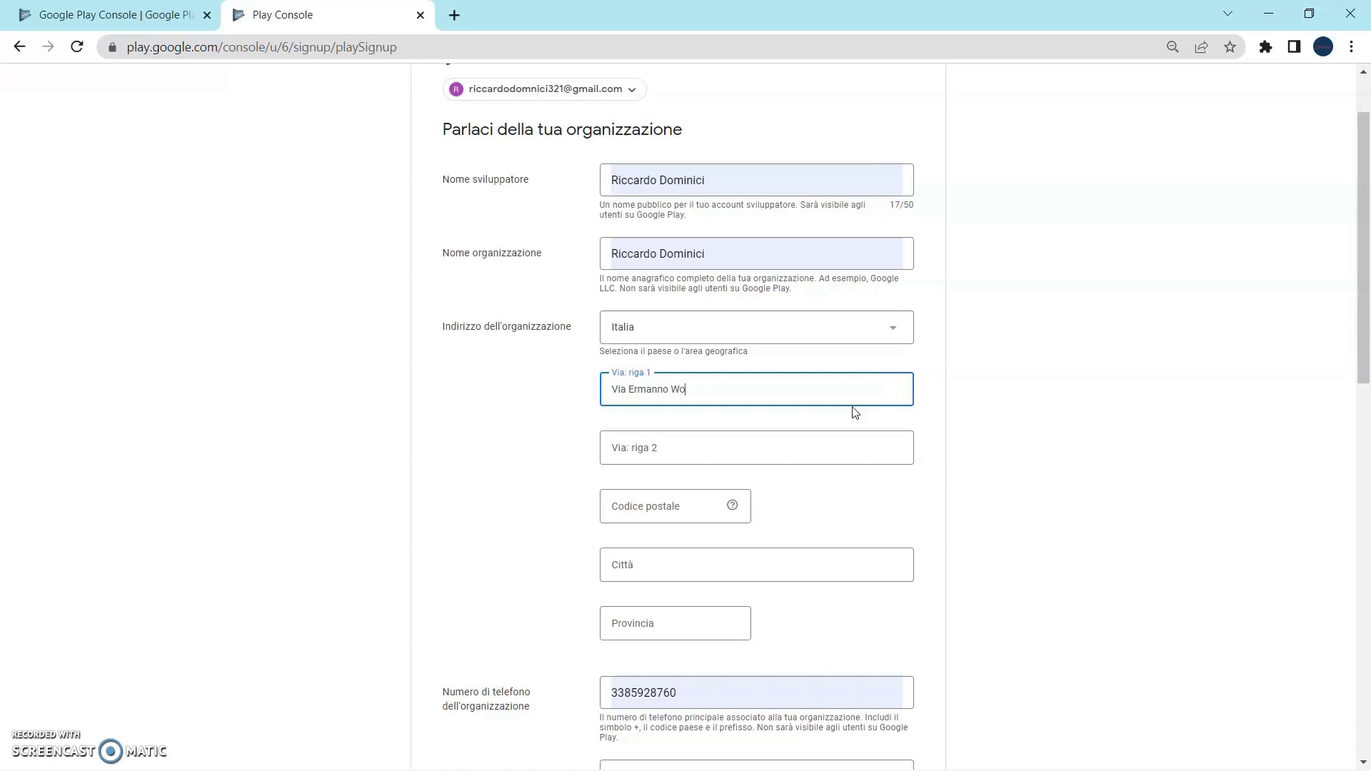
click(695, 391)
key(BackSpace)
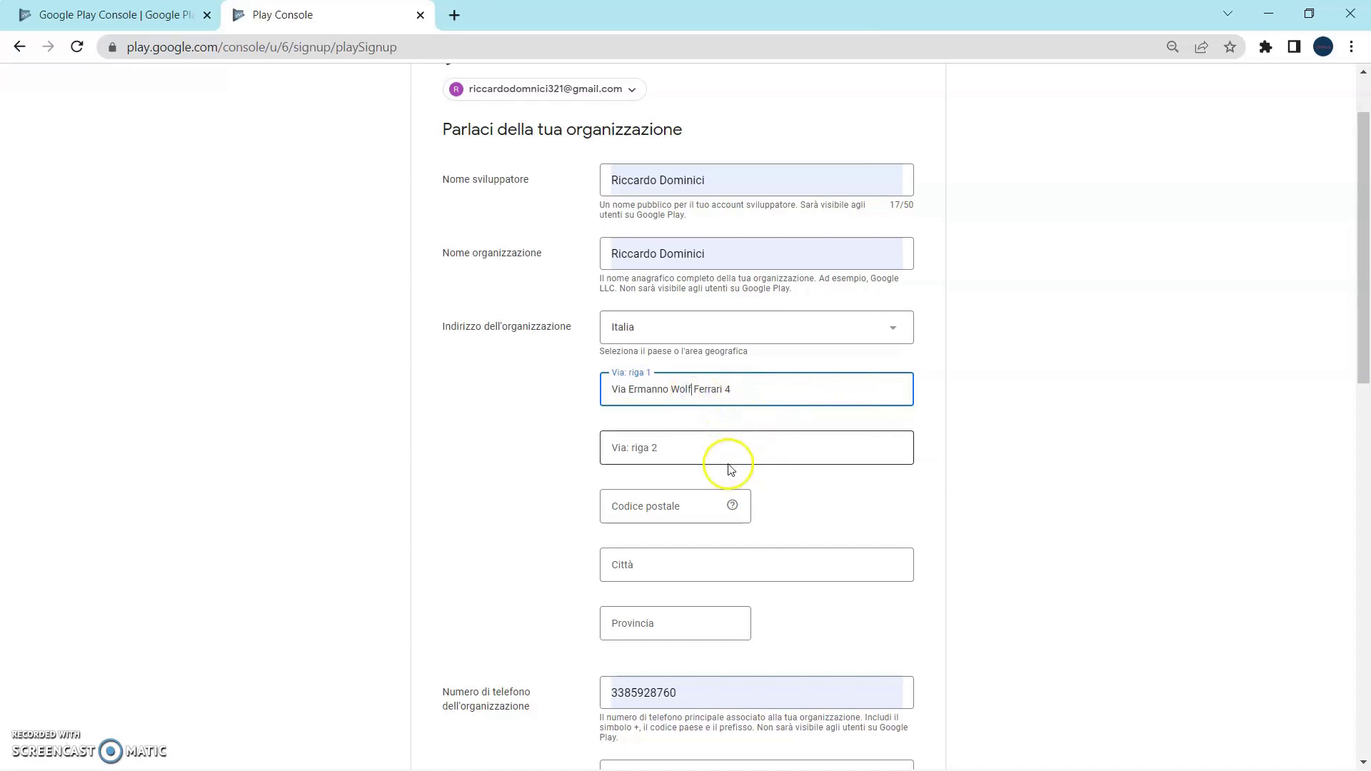
click(692, 507)
text(50127)
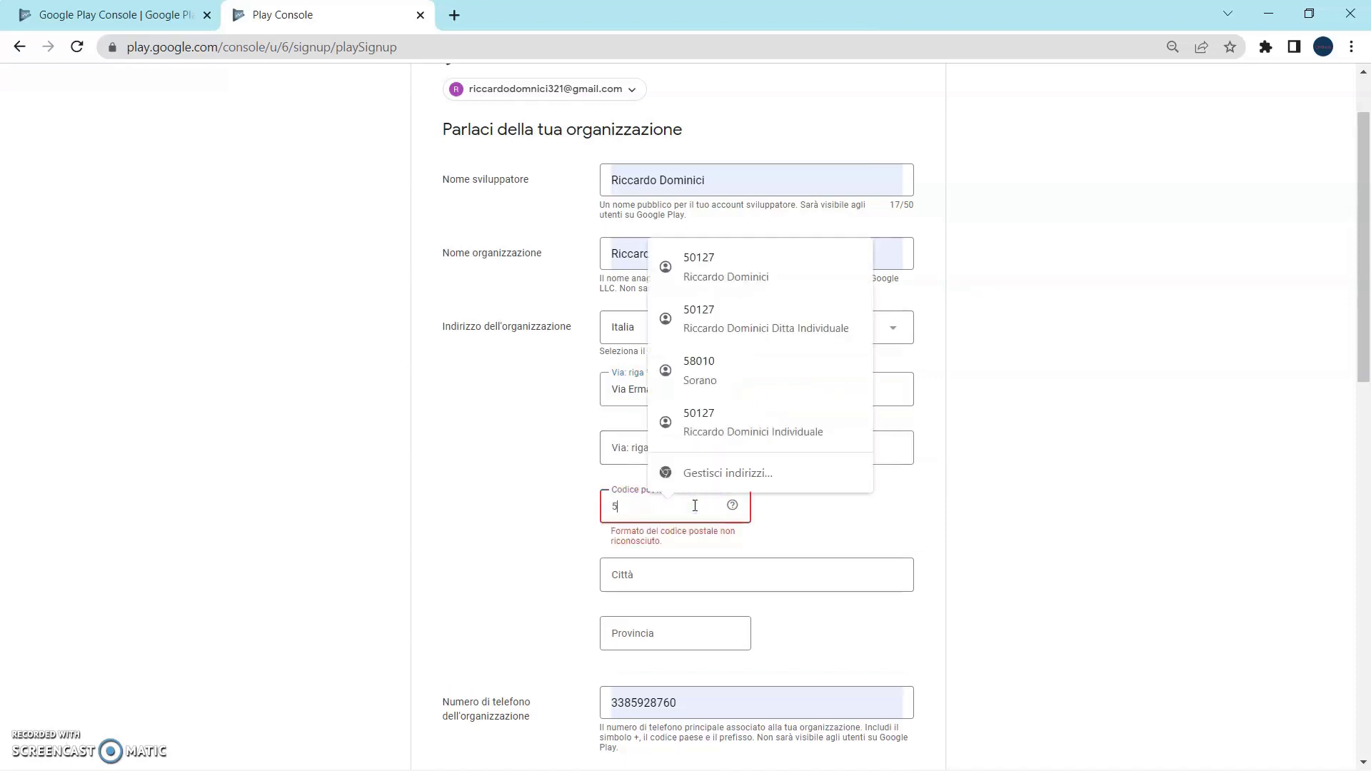
click(628, 563)
text(Firenze)
scroll(886, 567, down, 5)
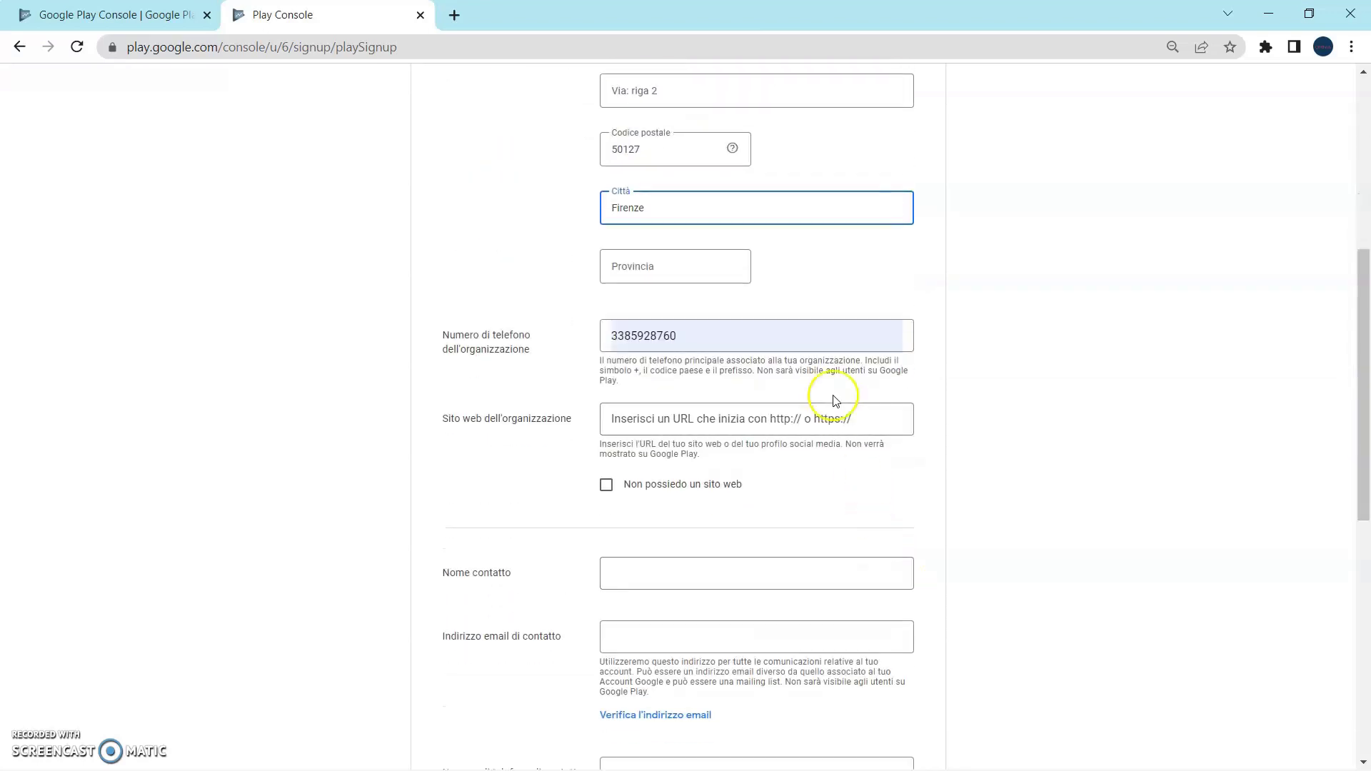
click(454, 15)
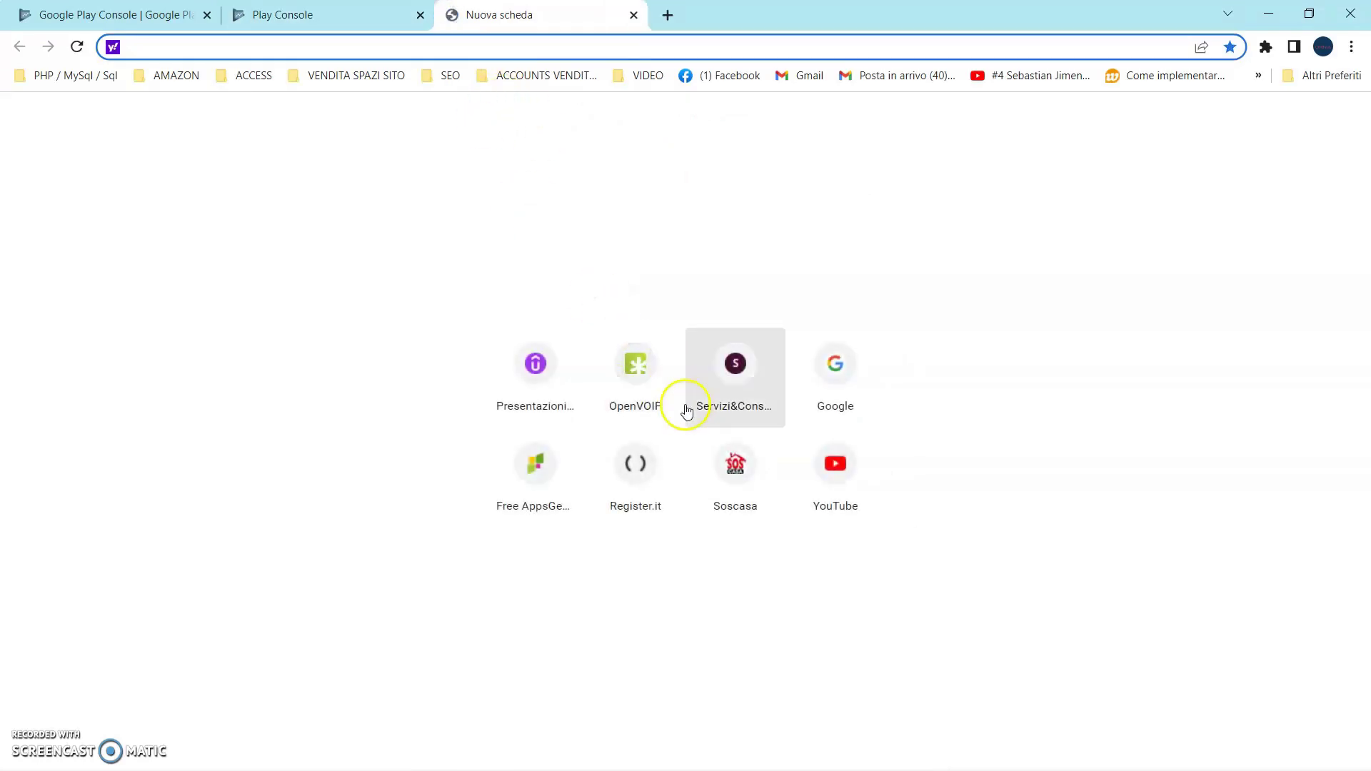
- Open the servizieconsulenzerd.it website in a new tab and copy its URL
click(723, 394)
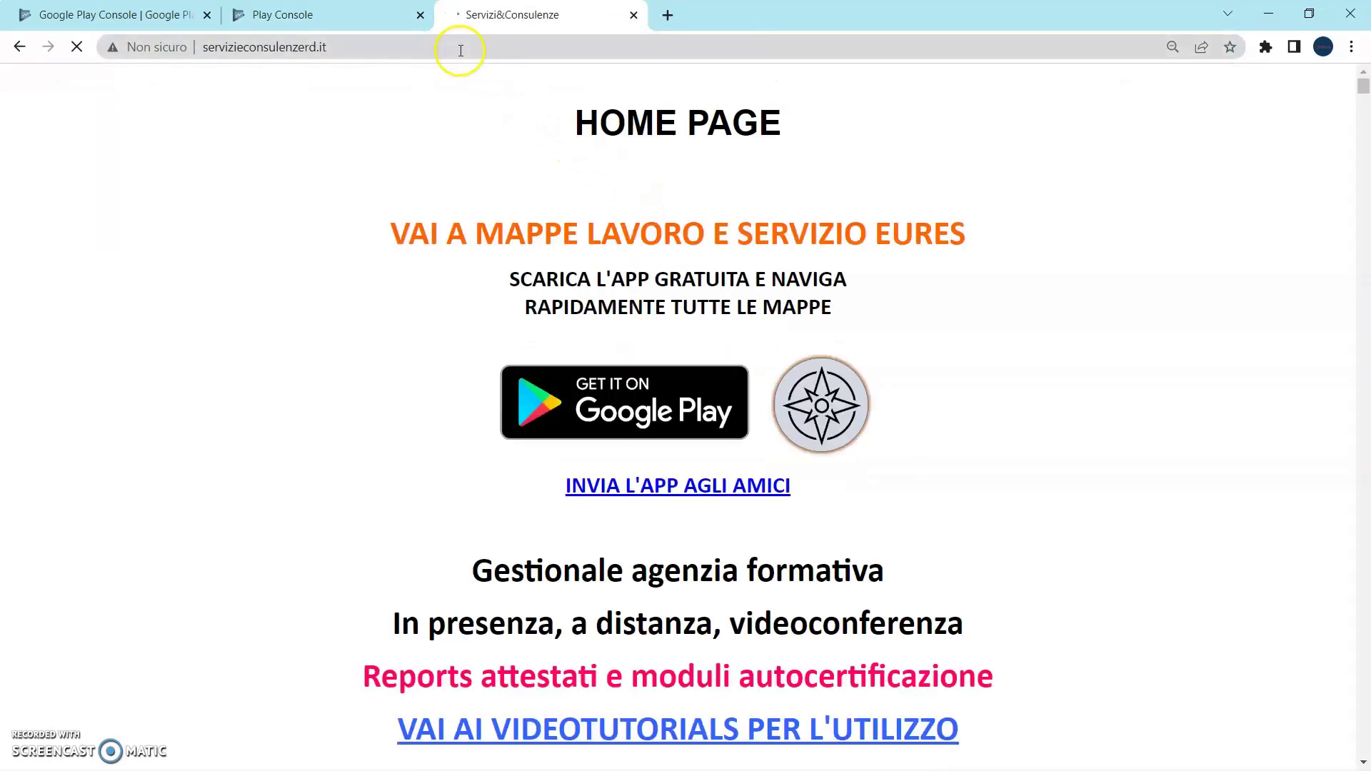
click(490, 49)
key(ctrl+c)
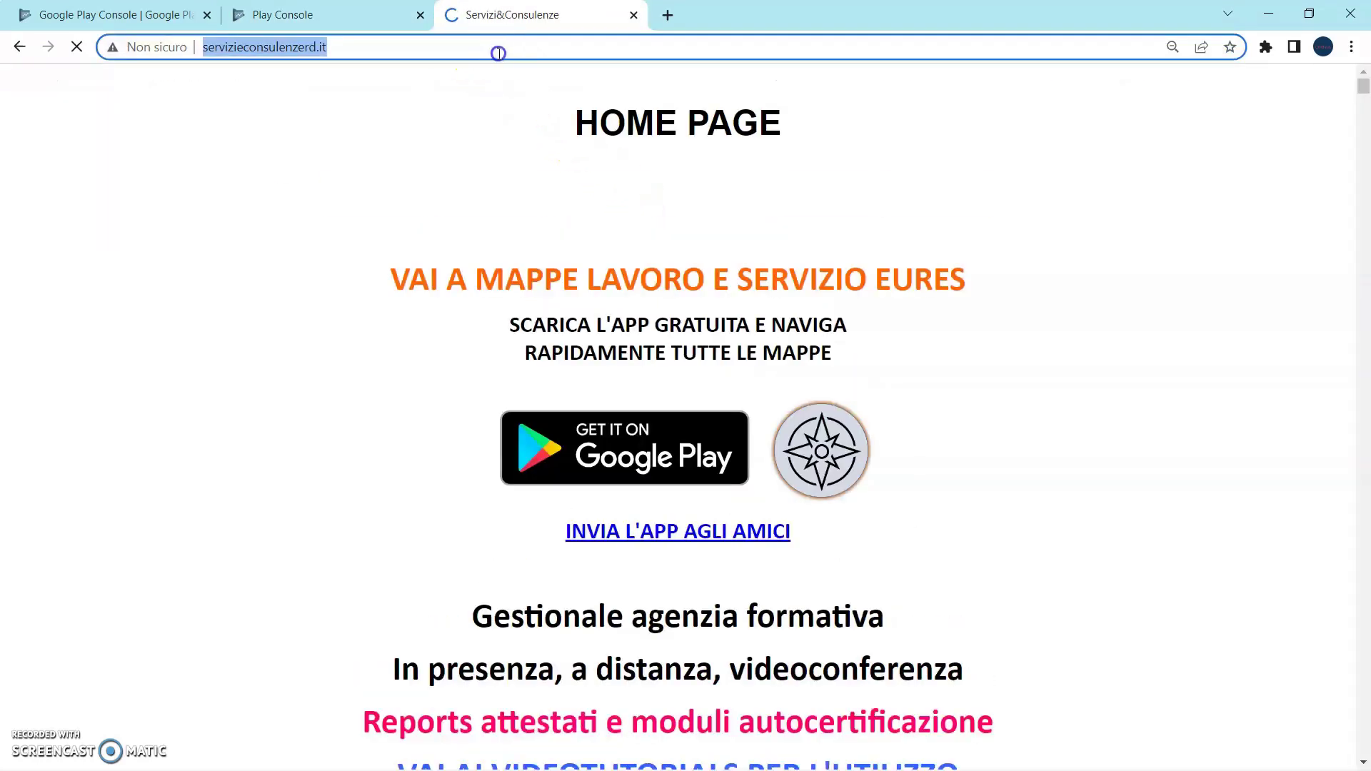
click(741, 464)
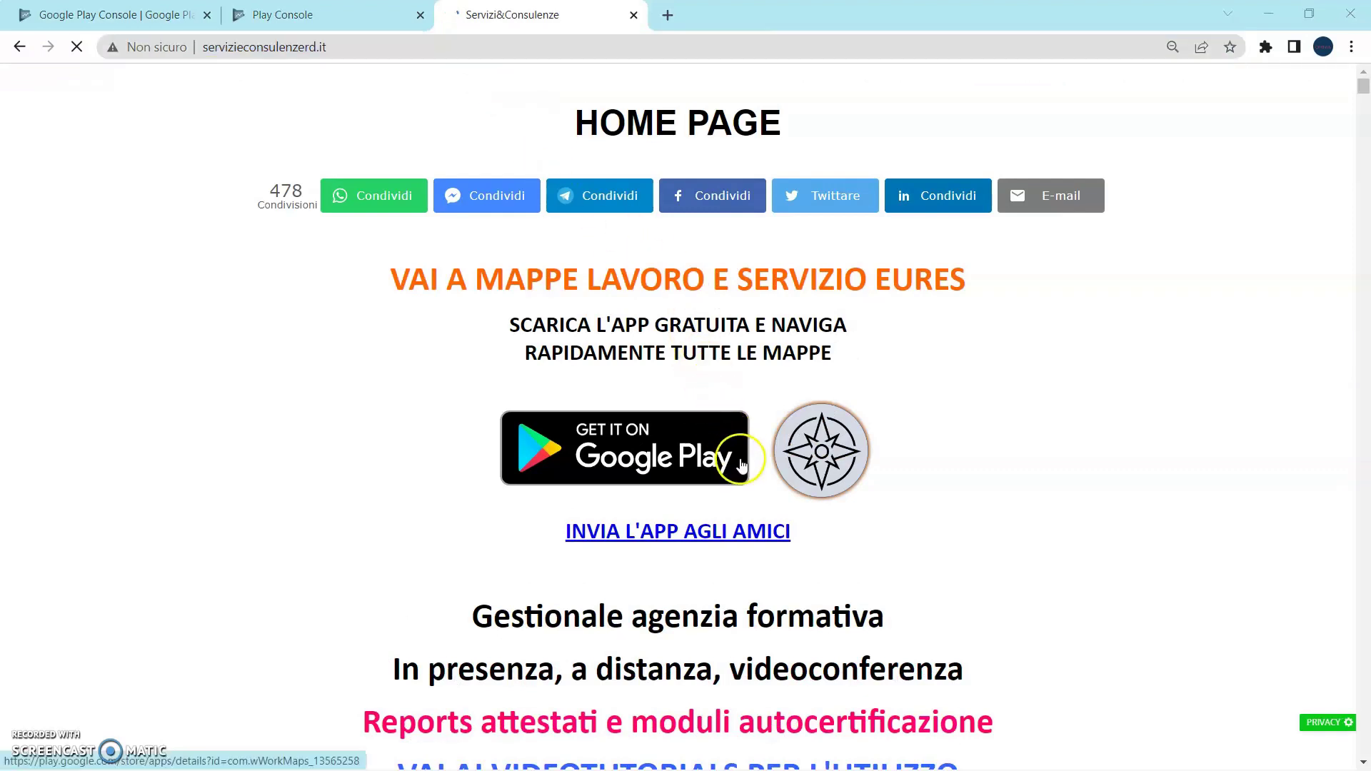
click(315, 17)
- Paste the organisation's website URL into the Sito web field
click(703, 421)
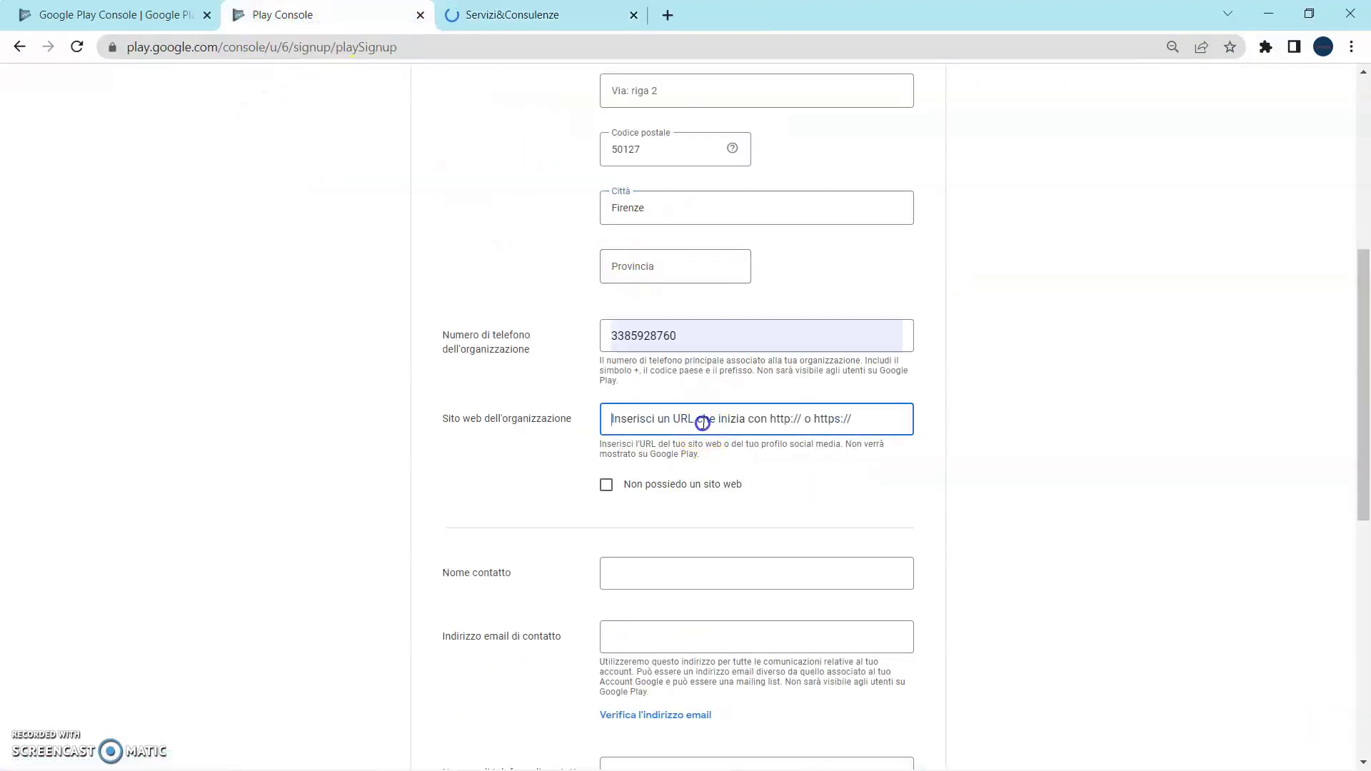
key(ctrl+v)
scroll(857, 508, down, 3)
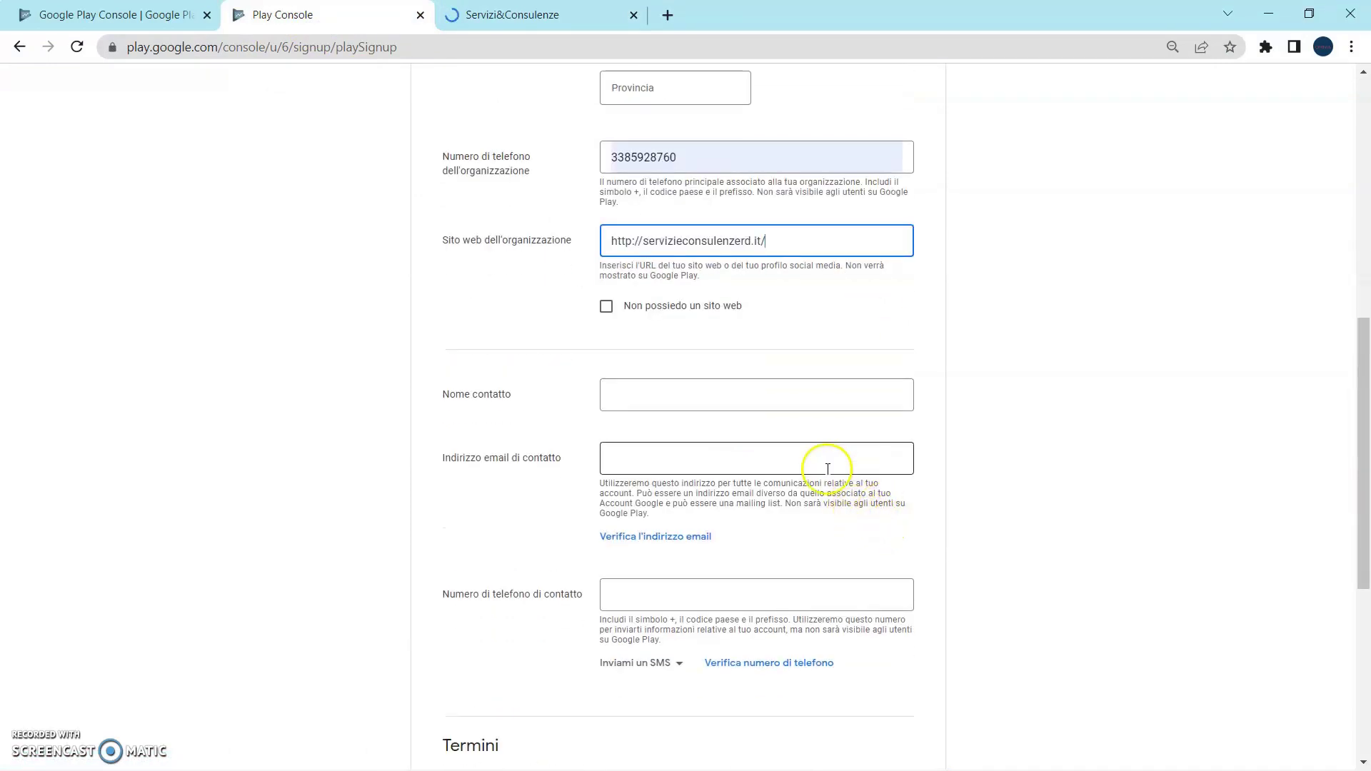
- Autofill the contact name, swap in the company e-mail, and add +39 to the contact phone
click(658, 396)
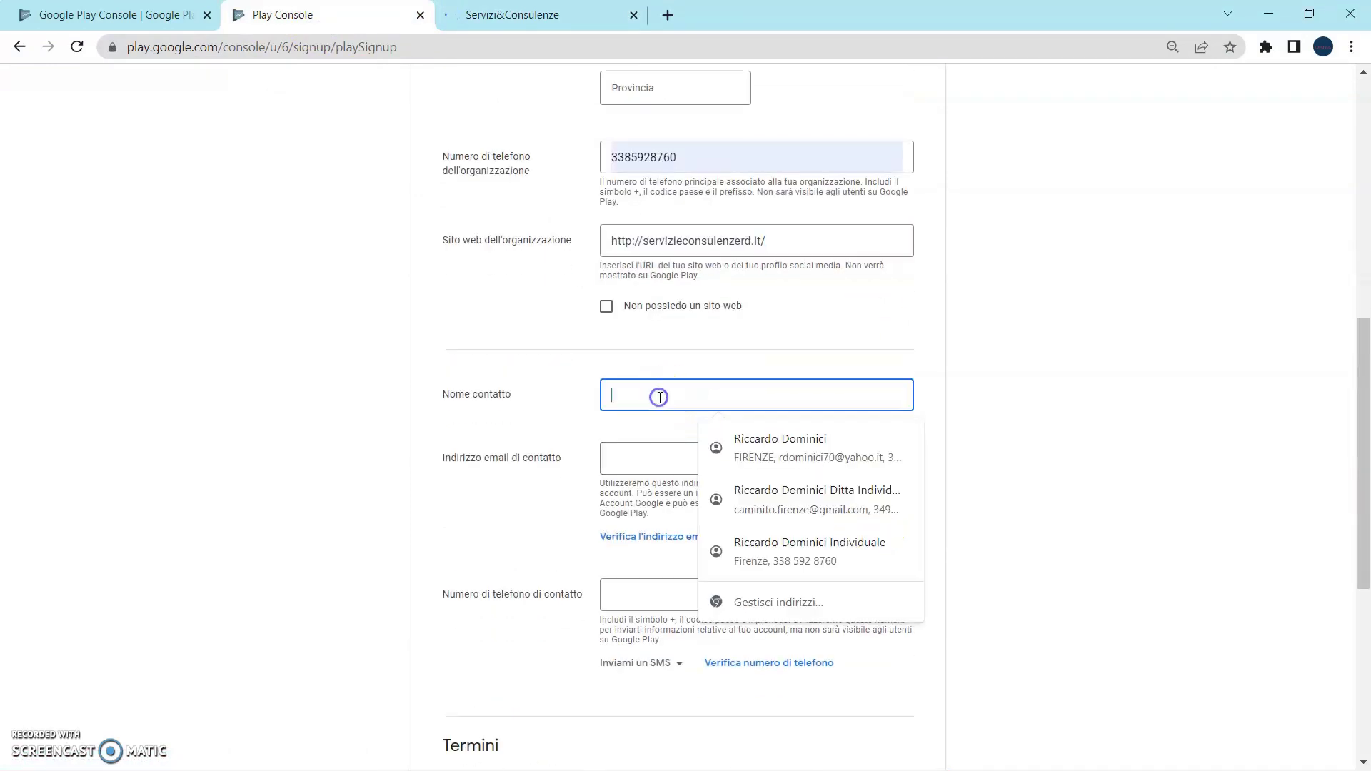
click(767, 450)
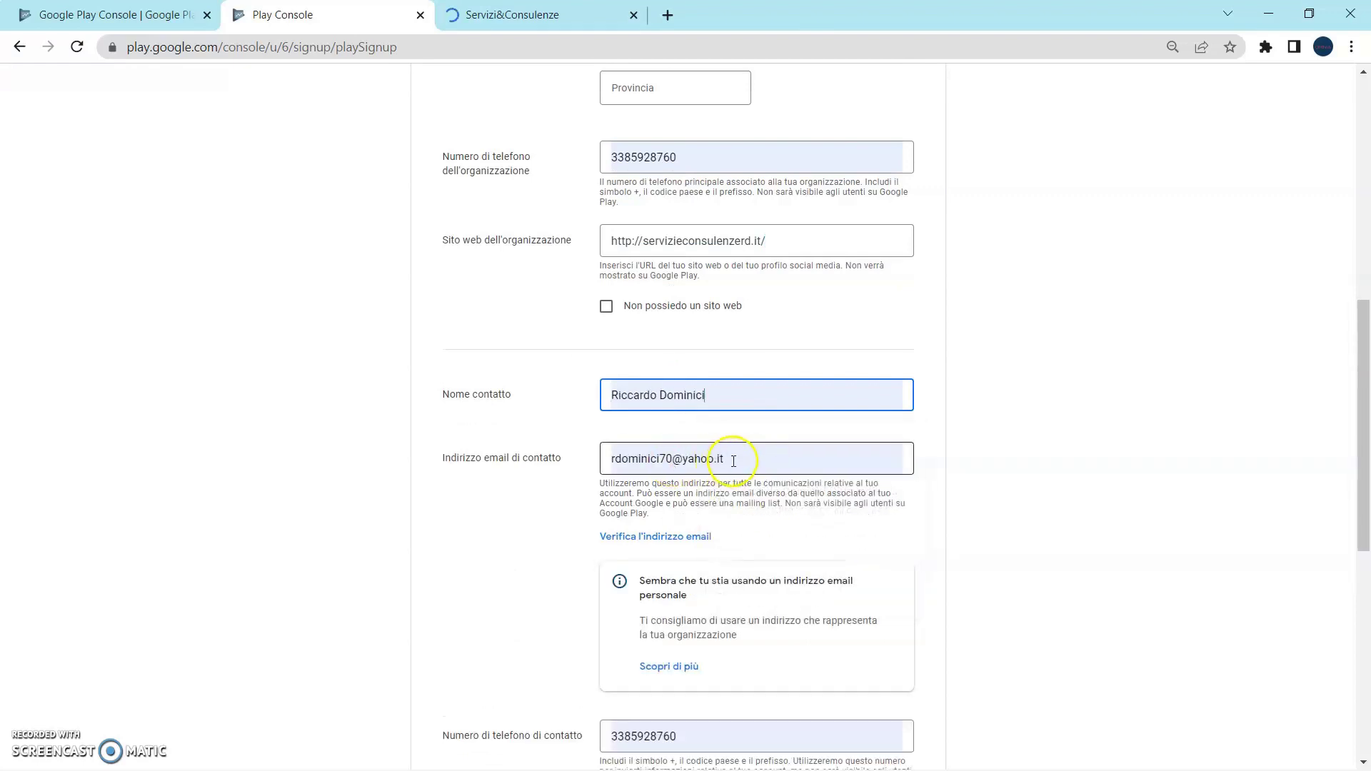
drag(723, 459, 597, 463)
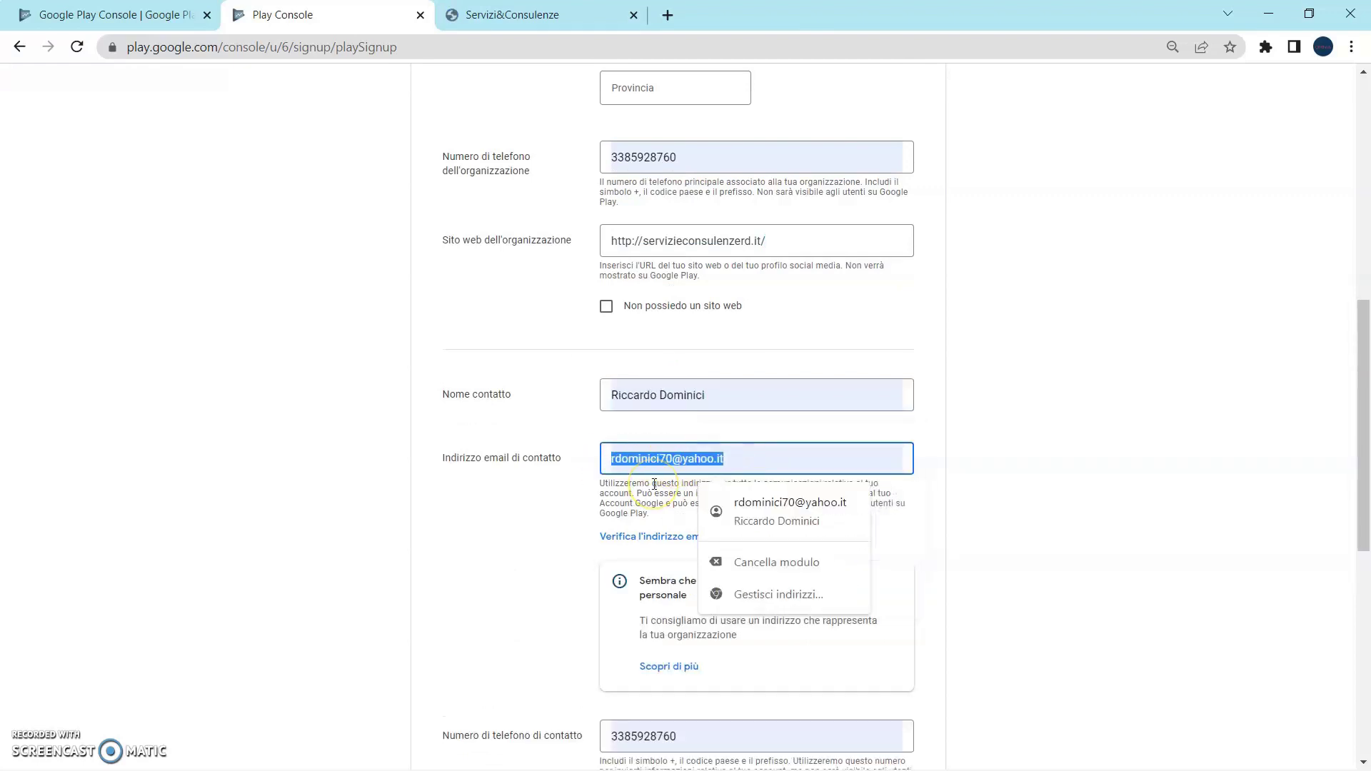
text(pr)
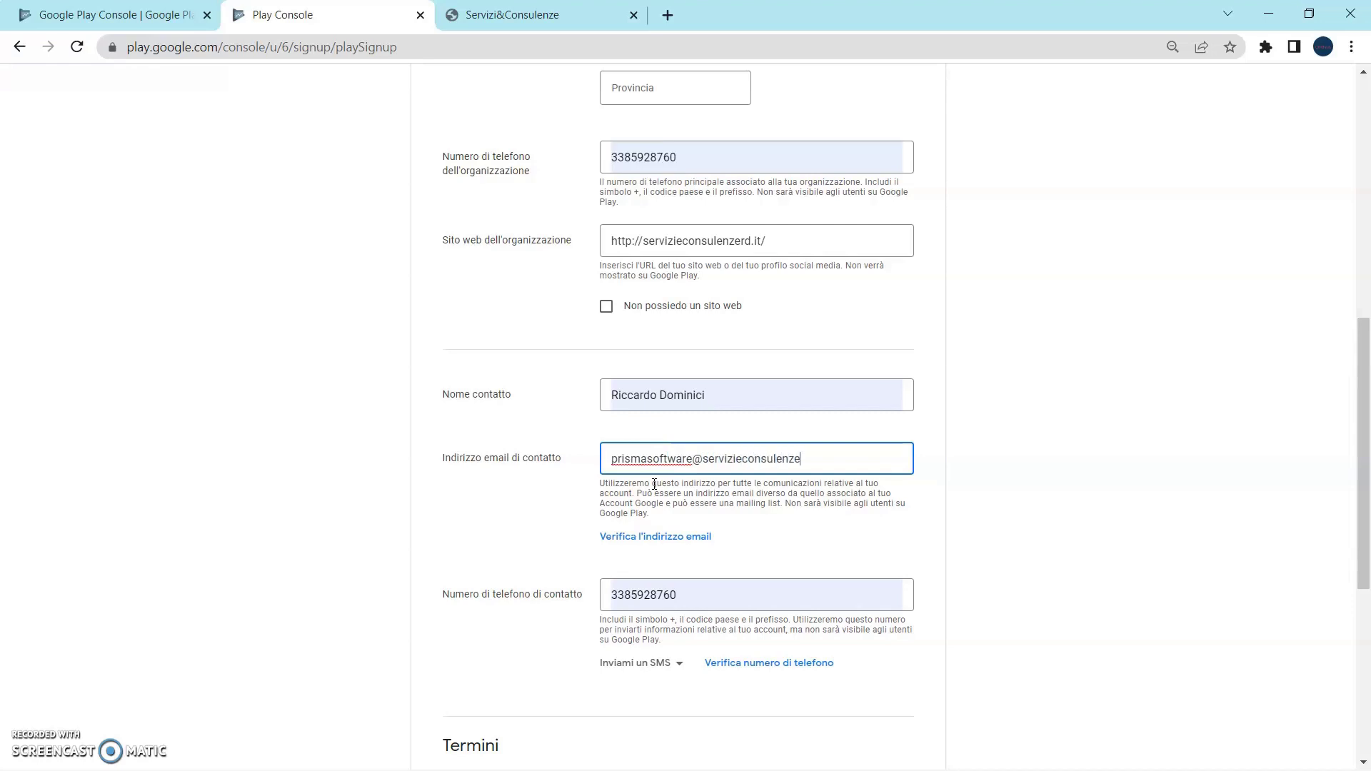
click(675, 604)
click(612, 596)
text(+)
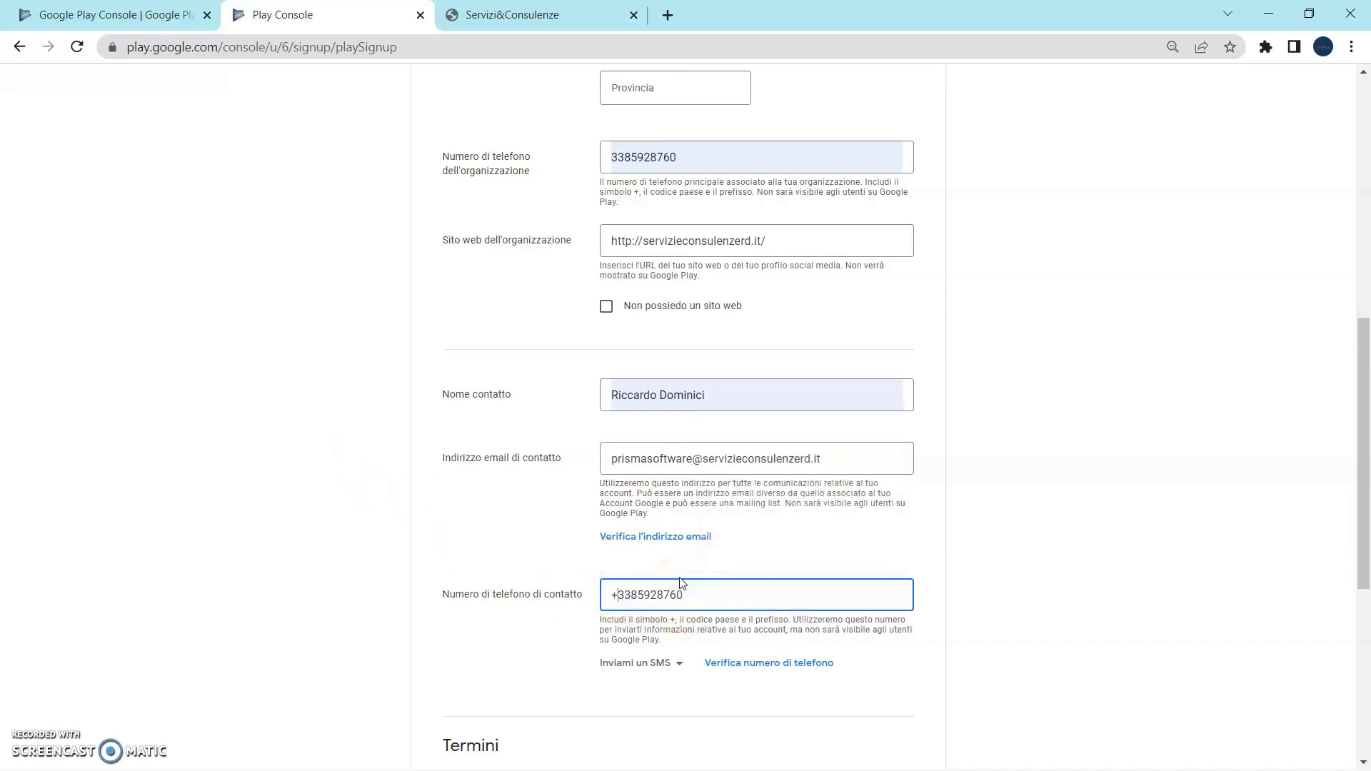
text(39)
click(1111, 501)
scroll(1139, 509, down, 4)
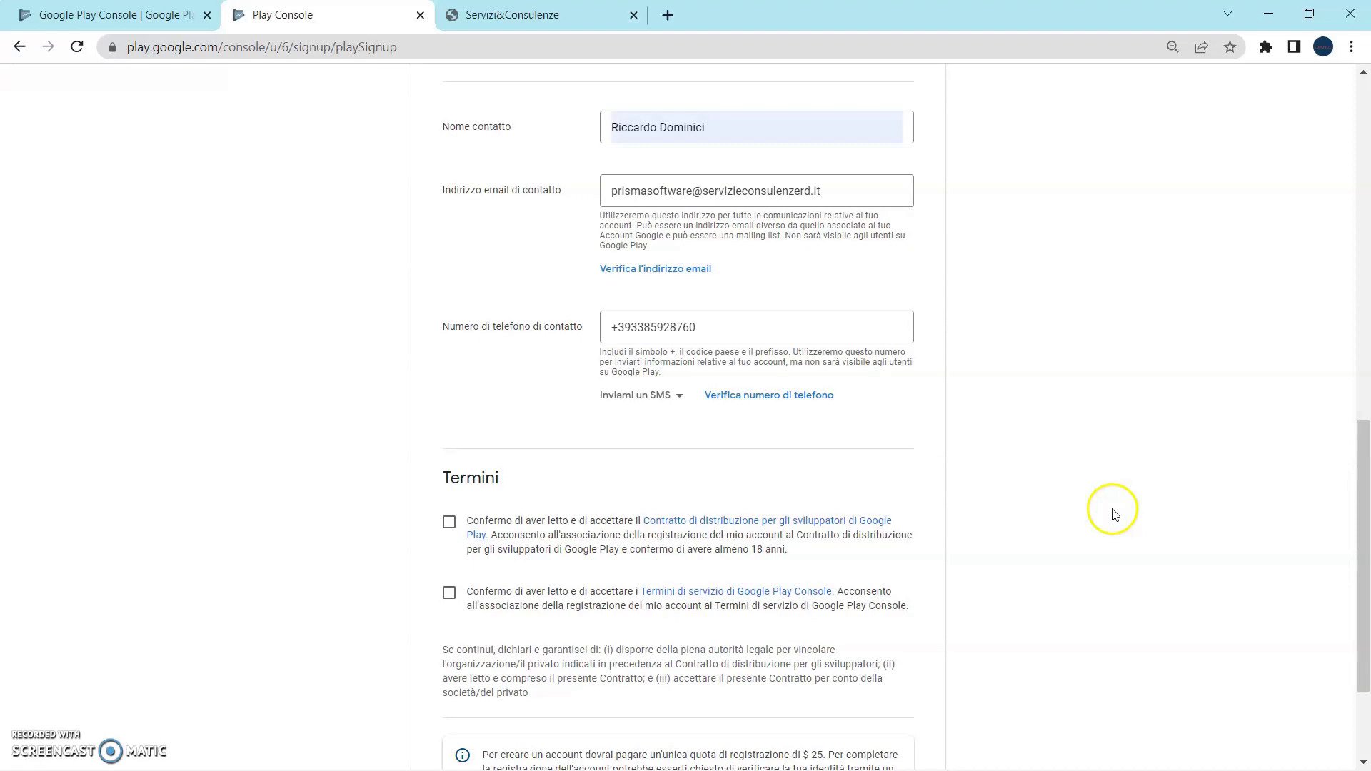
scroll(652, 573, down, 1)
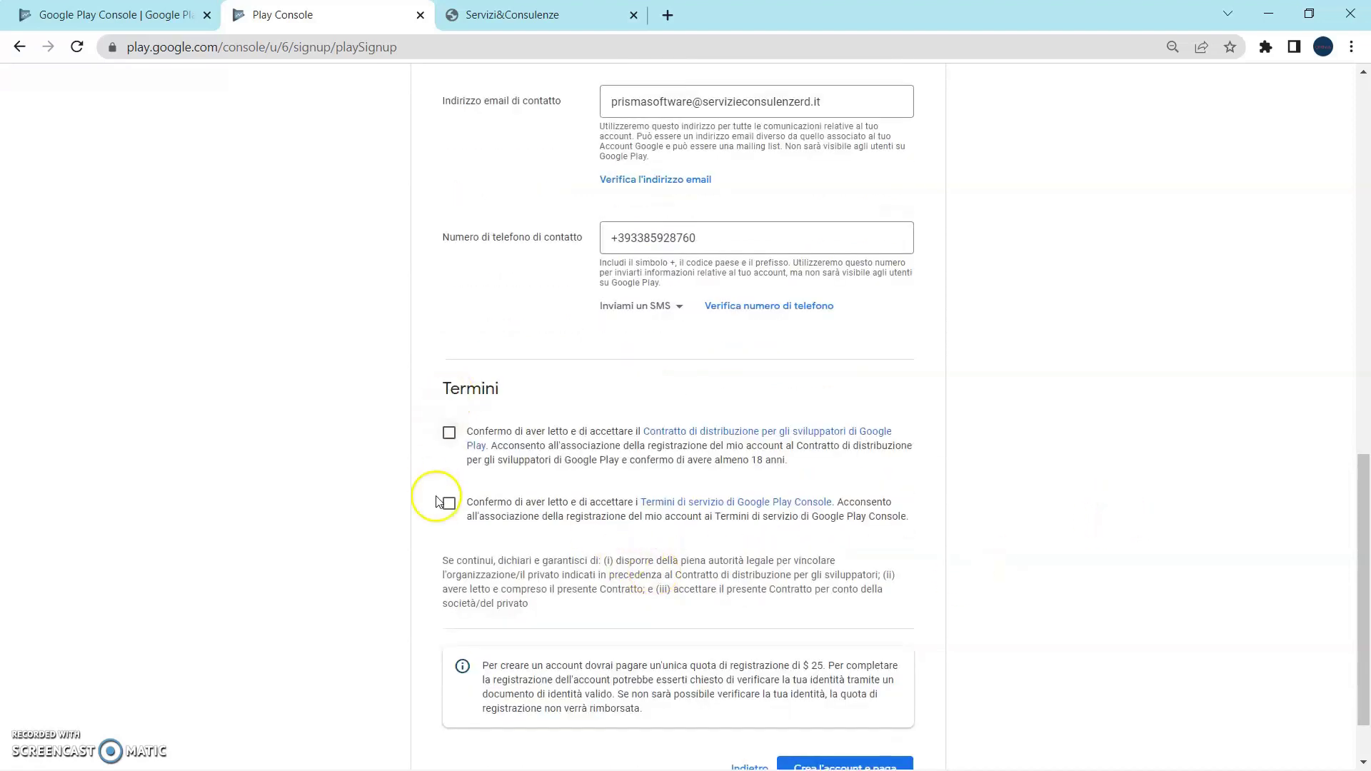
scroll(692, 560, up, 2)
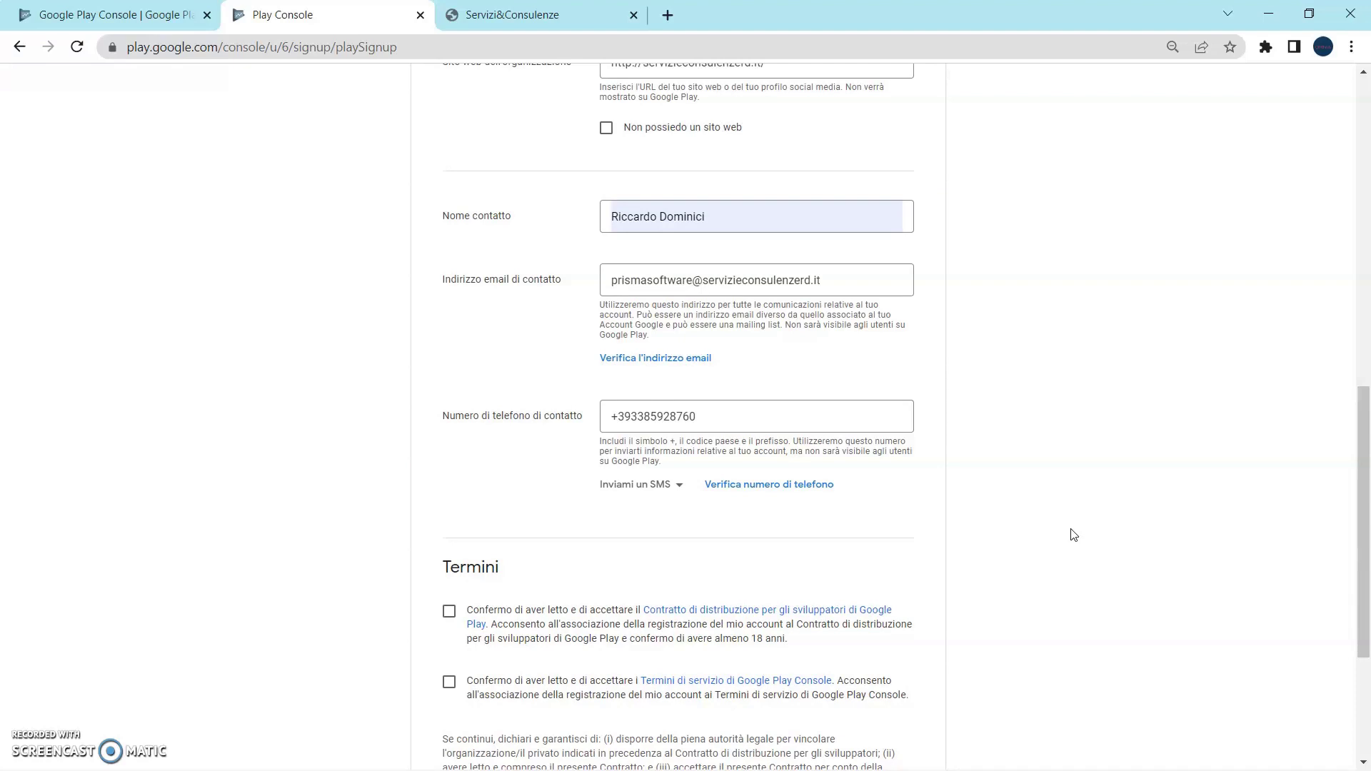
- Send a verification code to the contact e-mail address
click(687, 360)
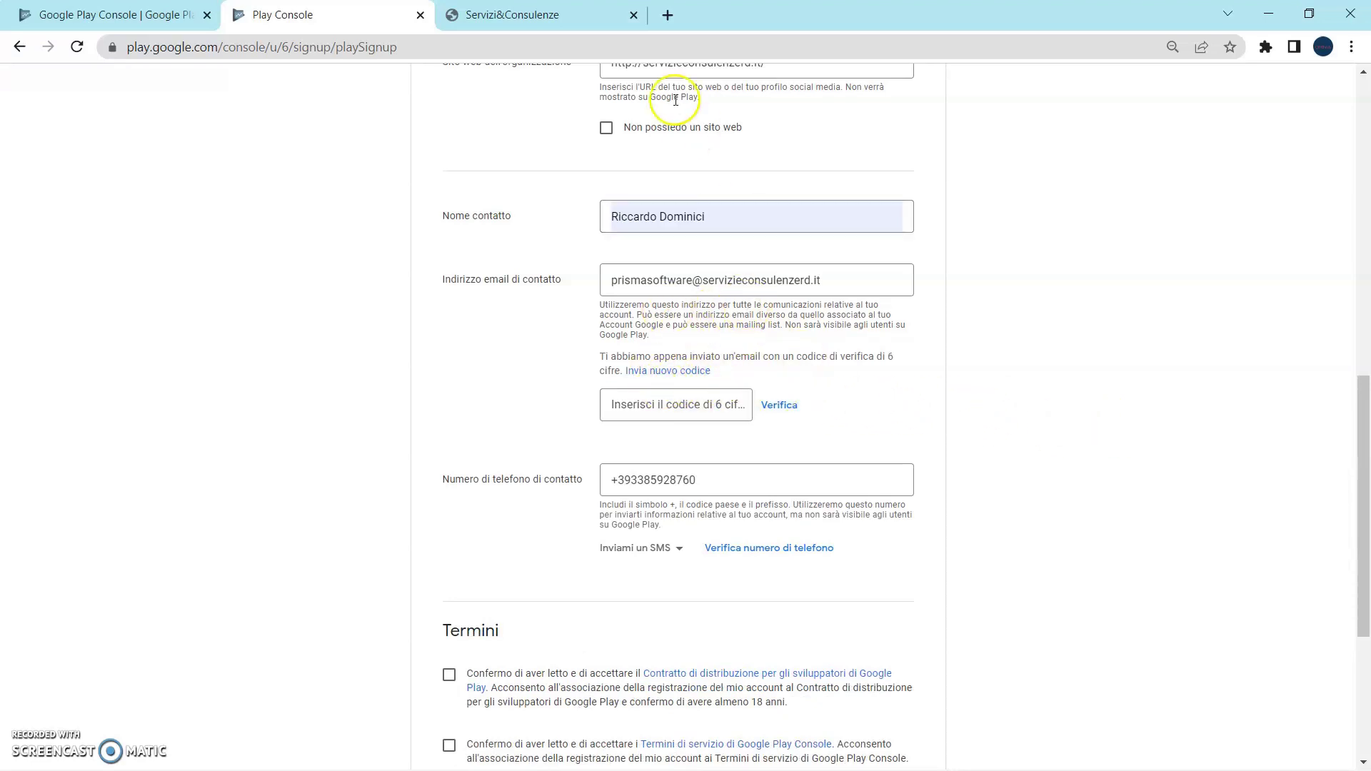
click(668, 15)
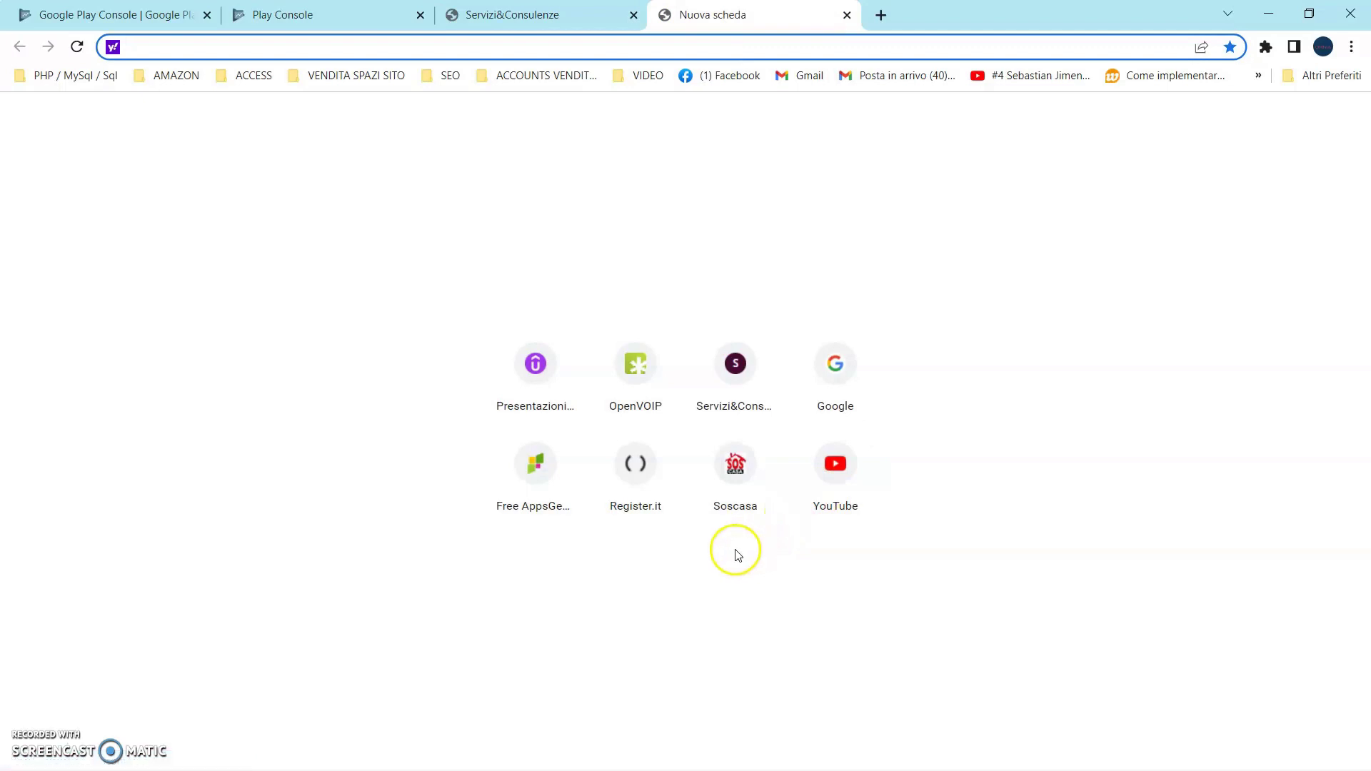
- Open Google's latest Play Console verification e-mail in Register.it Webmail to read the code
drag(616, 478, 640, 465)
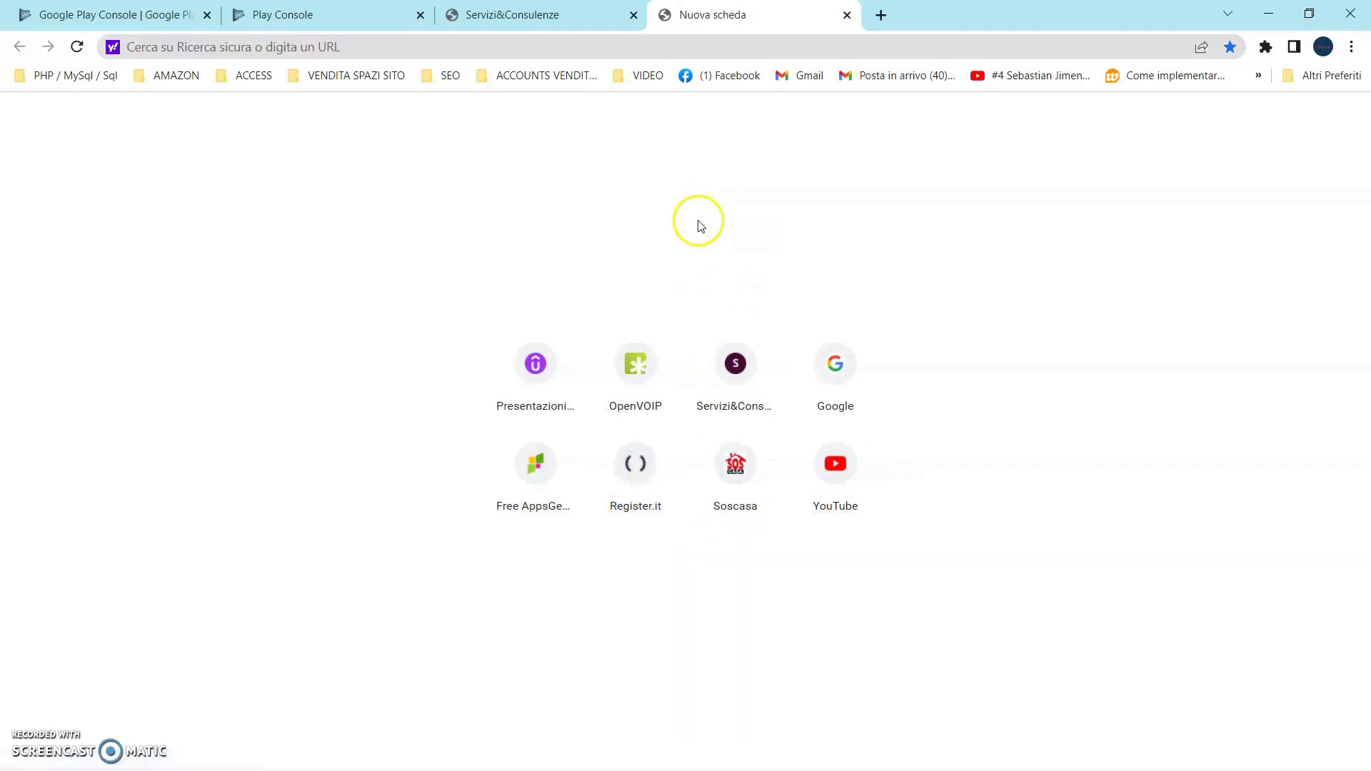
click(635, 464)
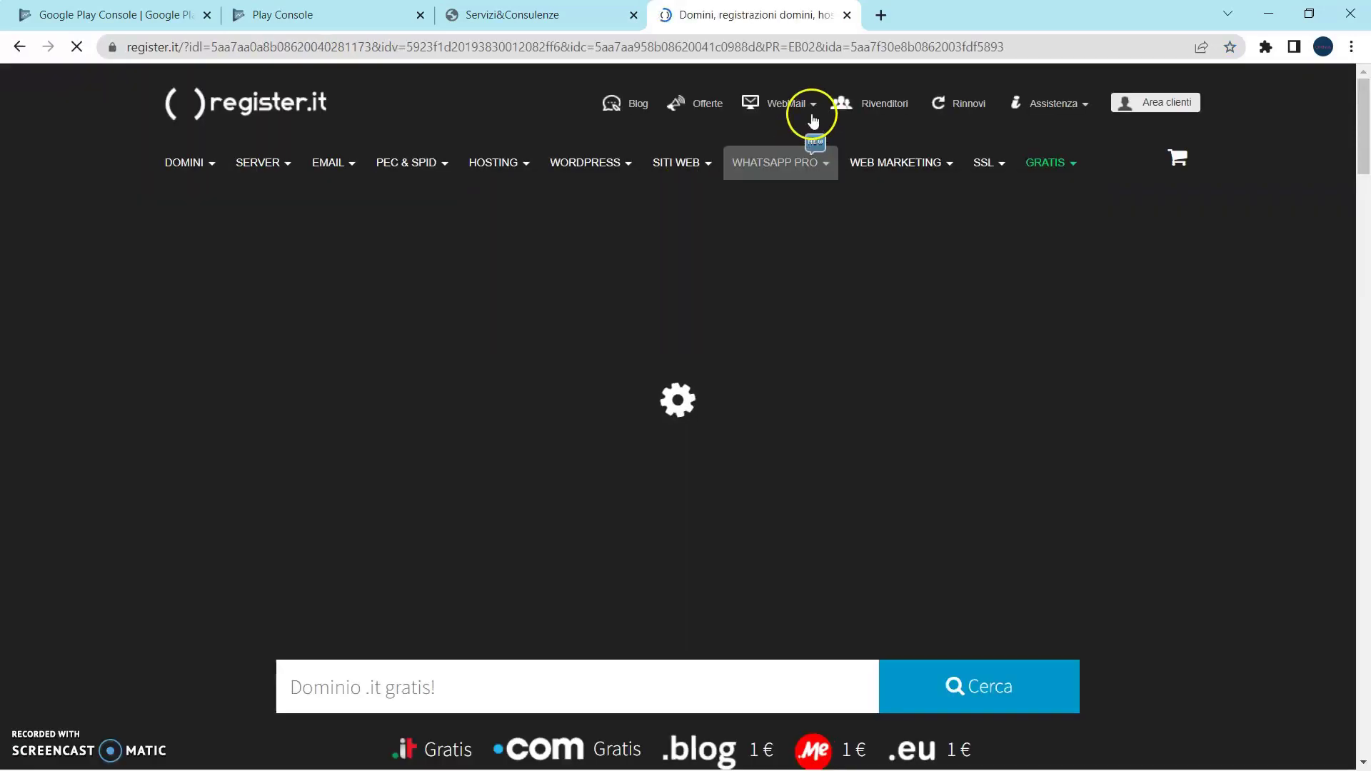
click(805, 136)
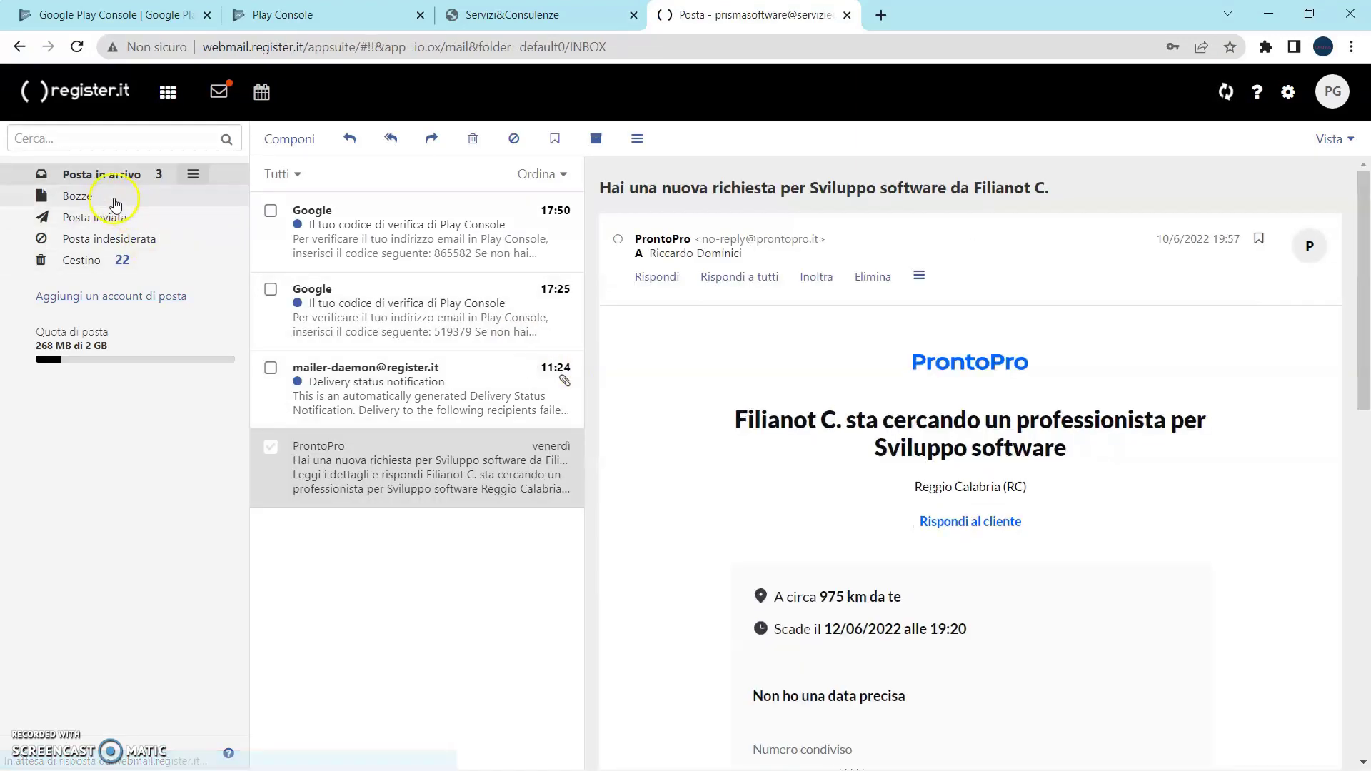
click(359, 232)
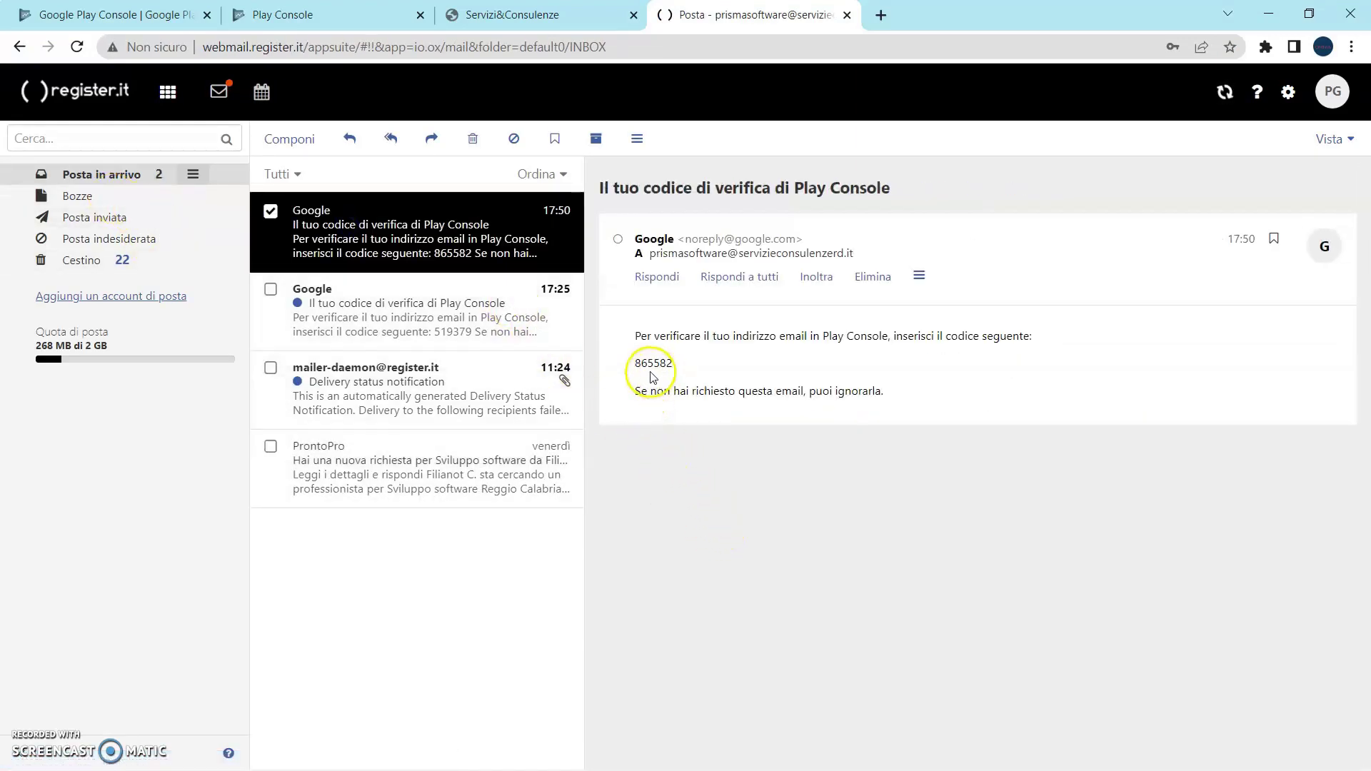
click(338, 16)
- Verify the contact e-mail with its code, then request an SMS code for the phone
click(684, 410)
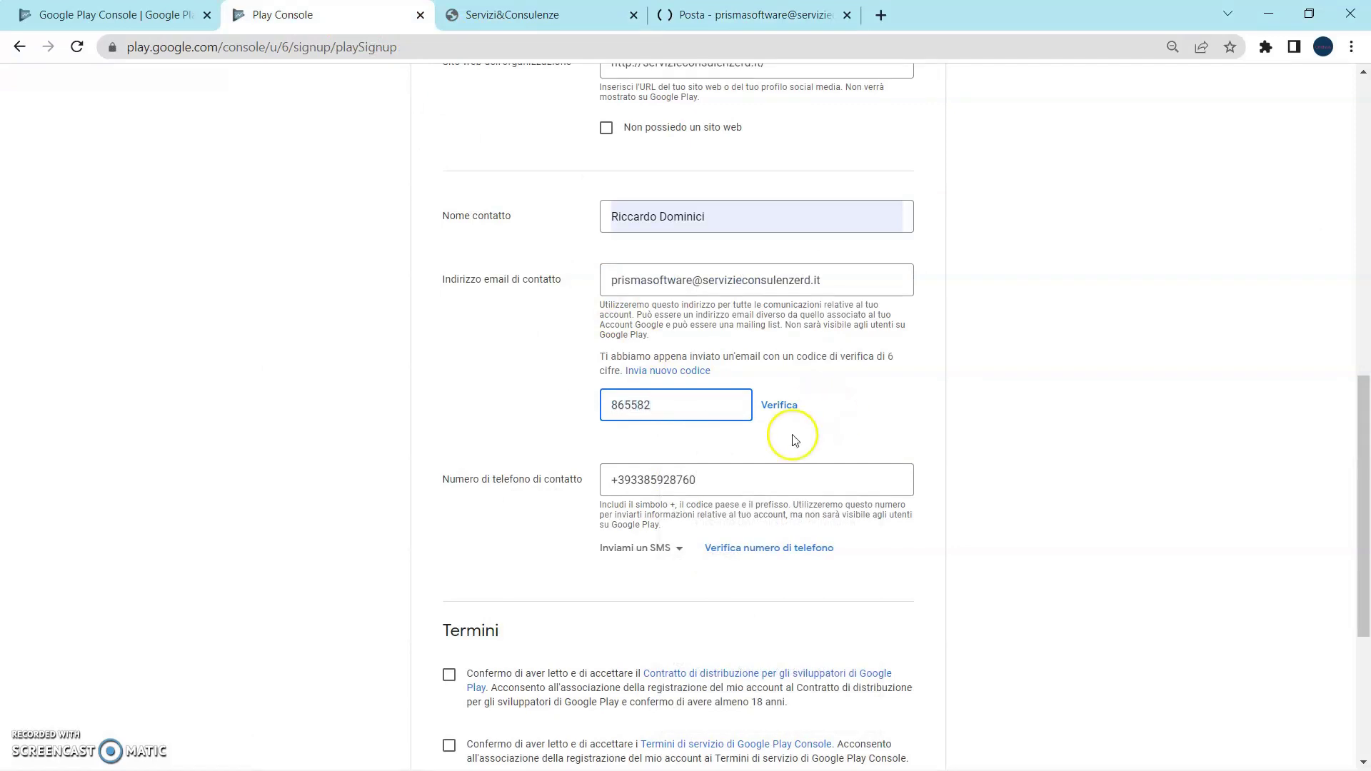
click(785, 402)
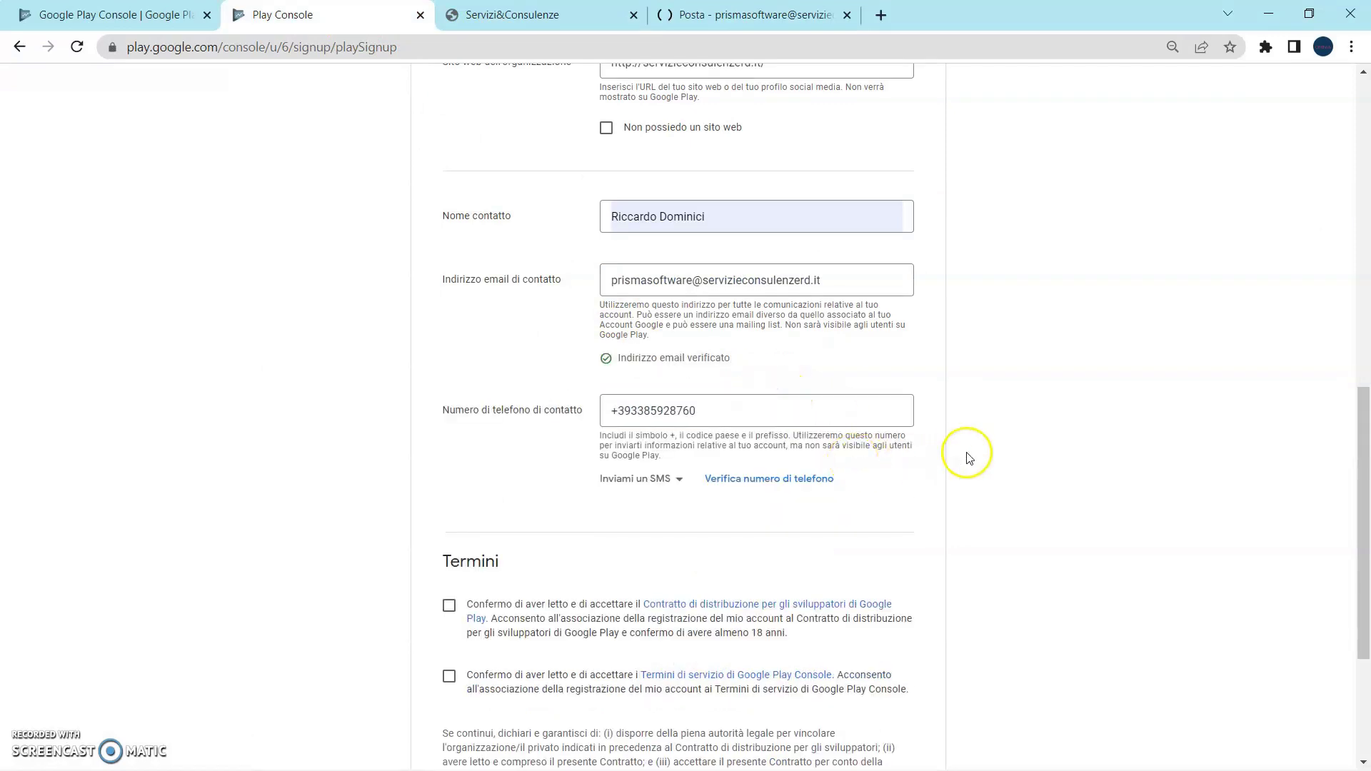
click(800, 480)
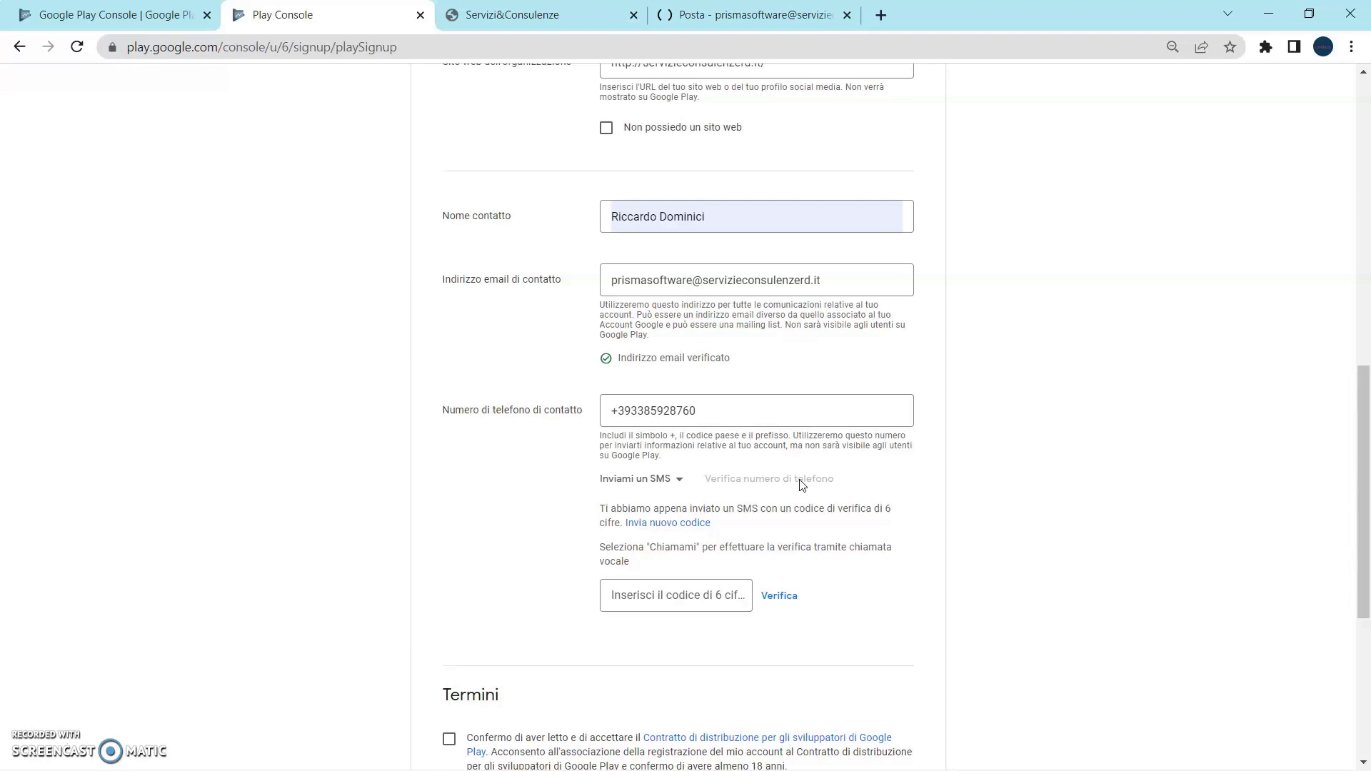
- Verify the contact phone number with the SMS code
click(673, 591)
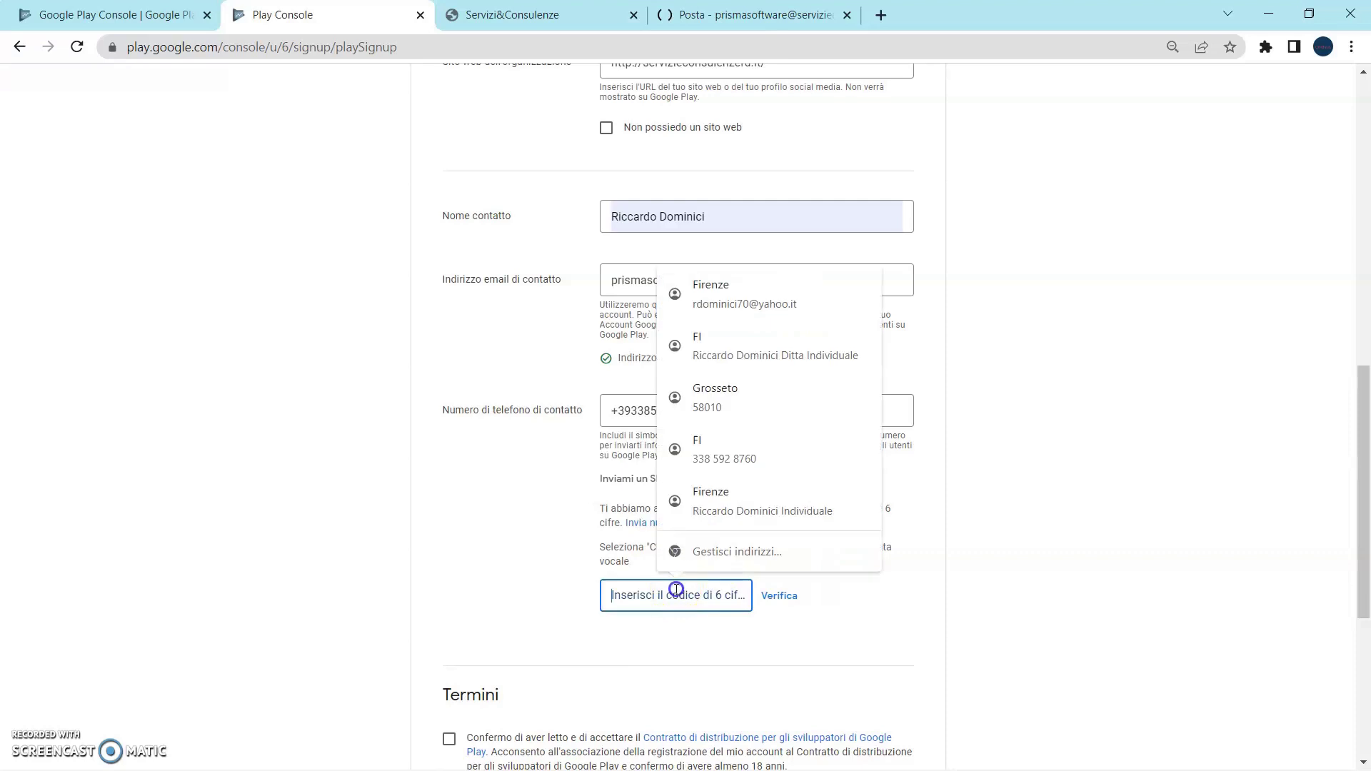
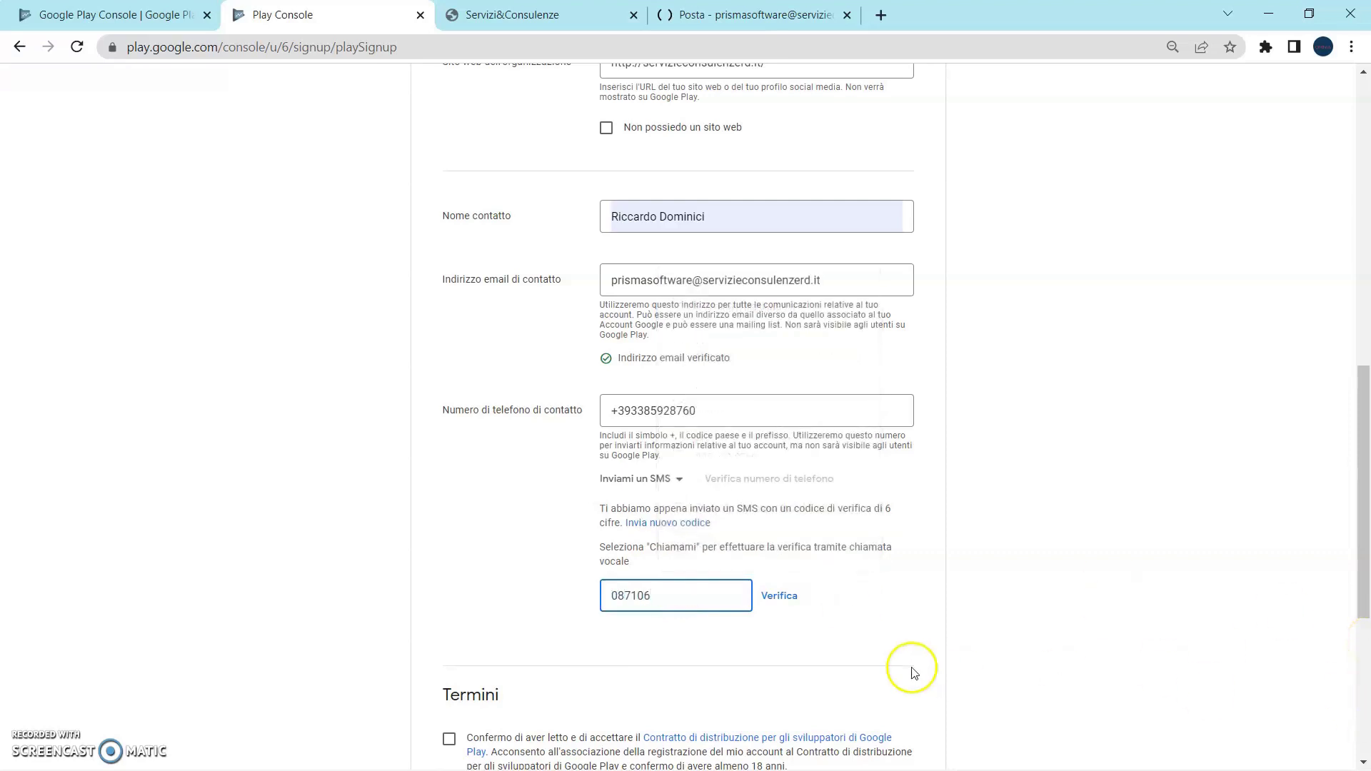
click(779, 597)
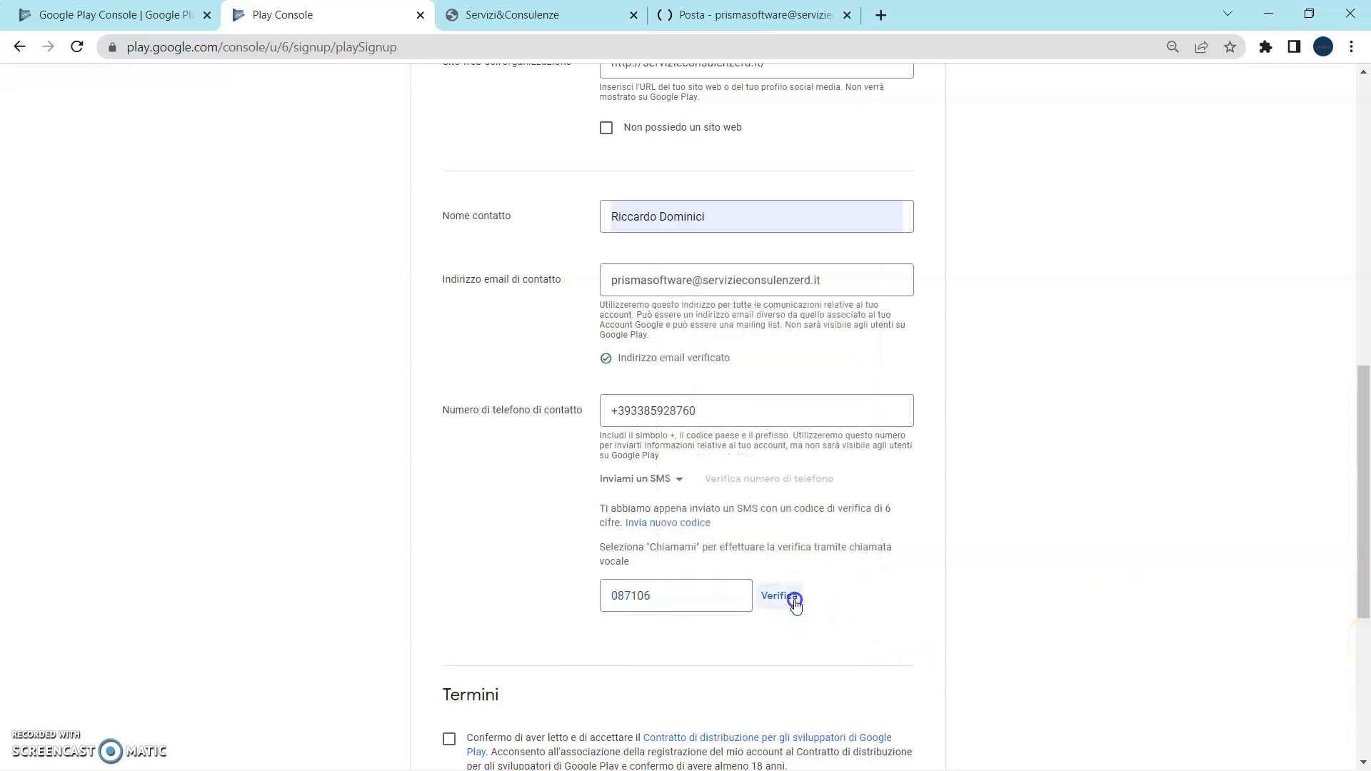
- Accept both terms agreements and try Crea l'account e paga, which reports form errors
scroll(1136, 594, down, 3)
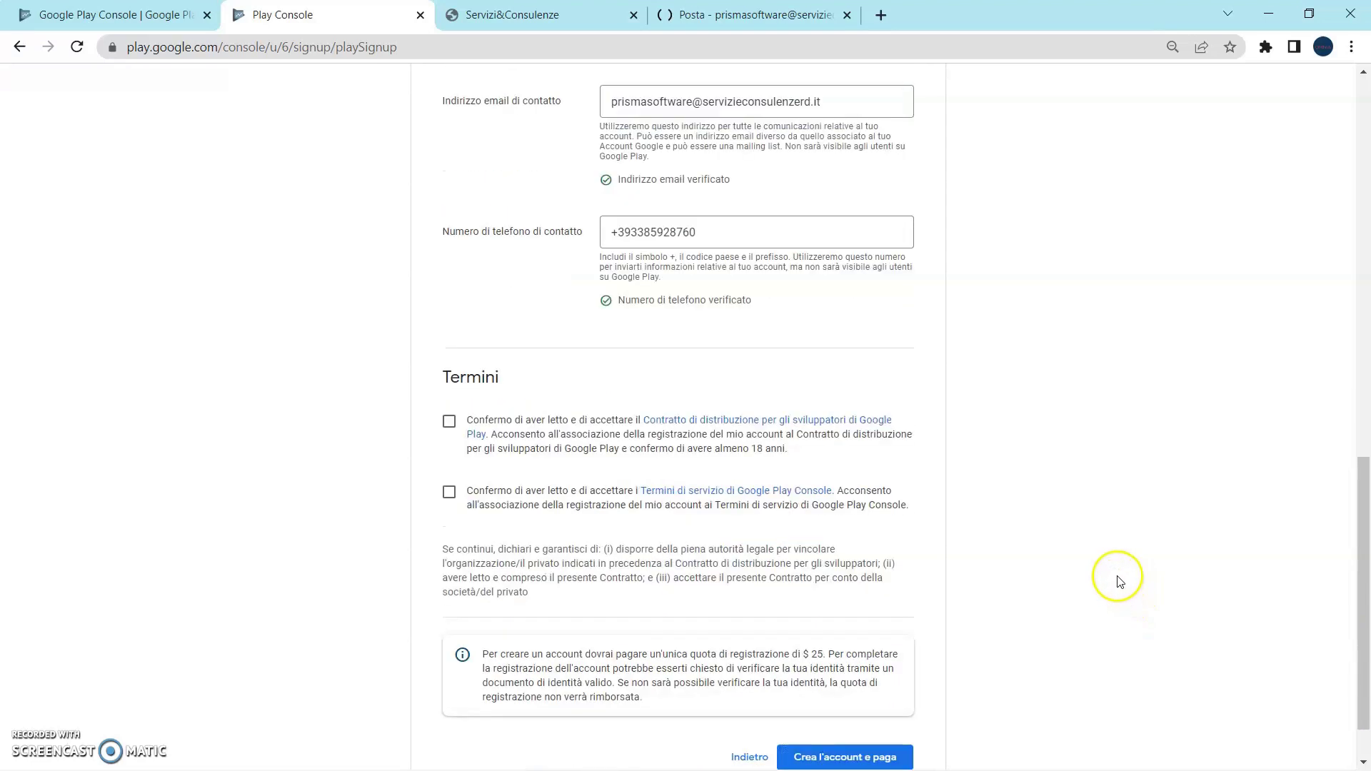
scroll(1120, 582, down, 1)
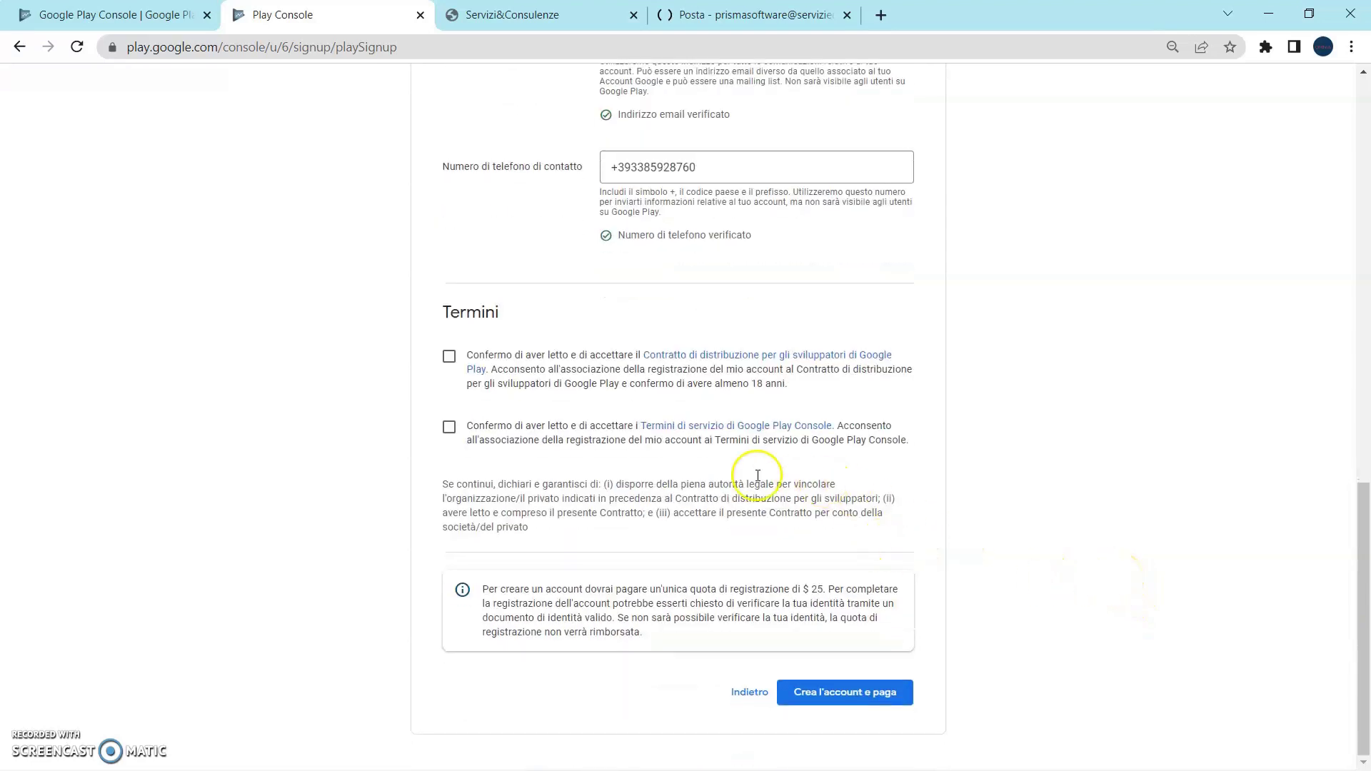
click(448, 356)
click(449, 427)
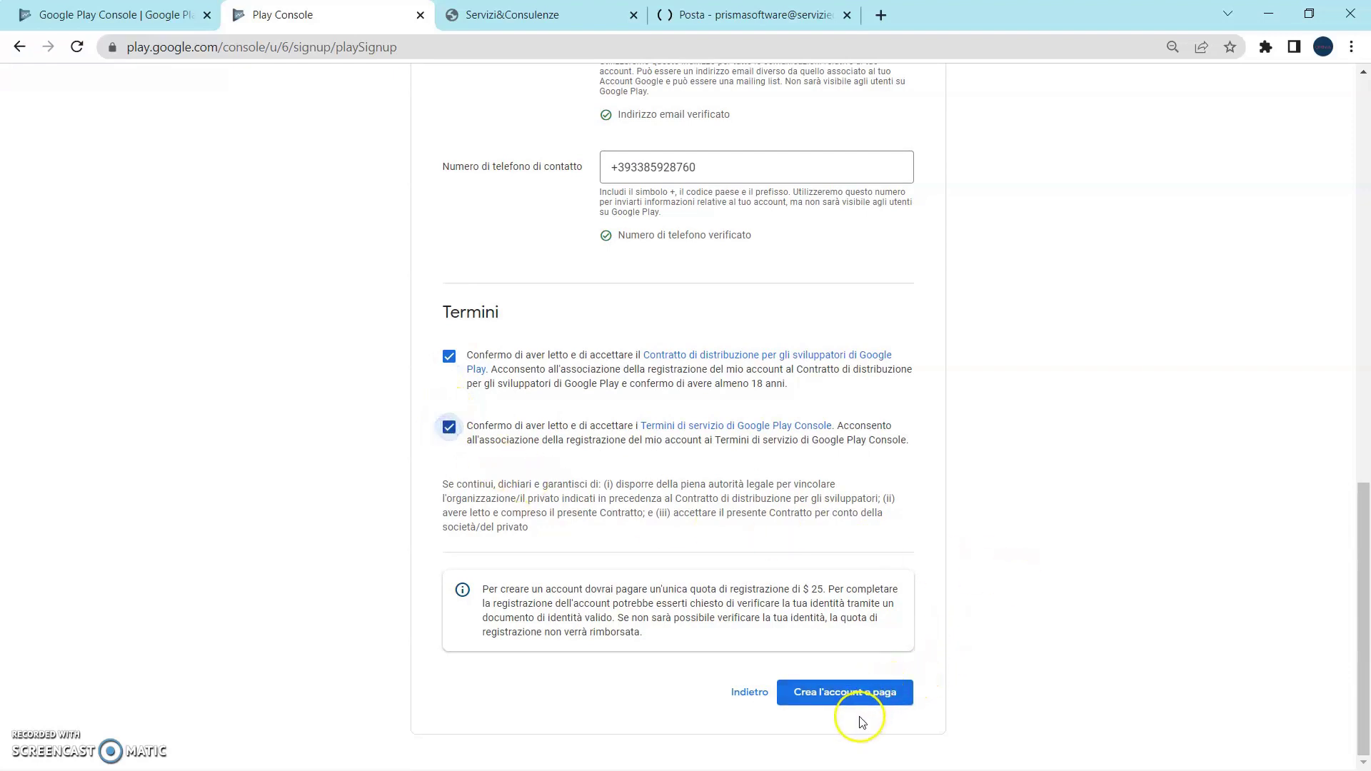
click(865, 695)
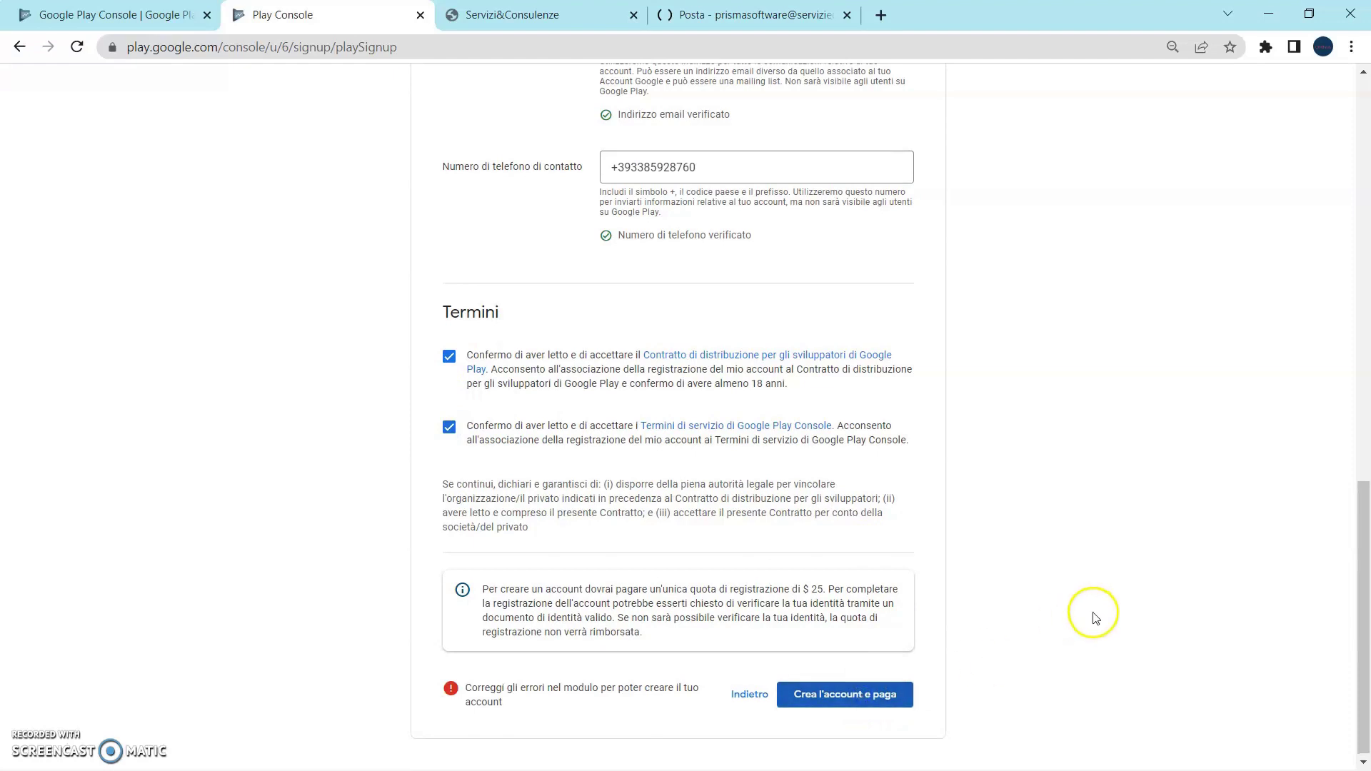
- Set Provincia to Firenze and retry creating the account
scroll(1082, 620, up, 8)
scroll(1079, 589, up, 1)
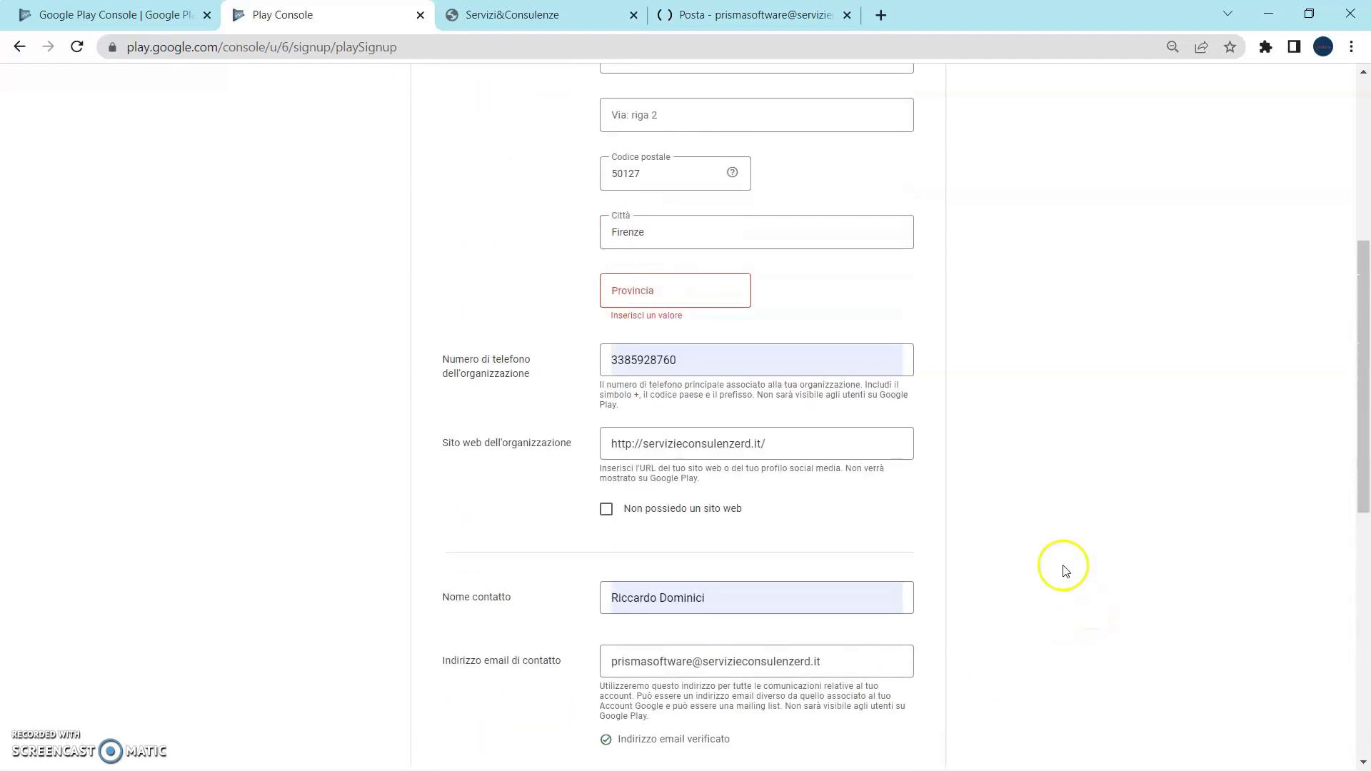
click(664, 293)
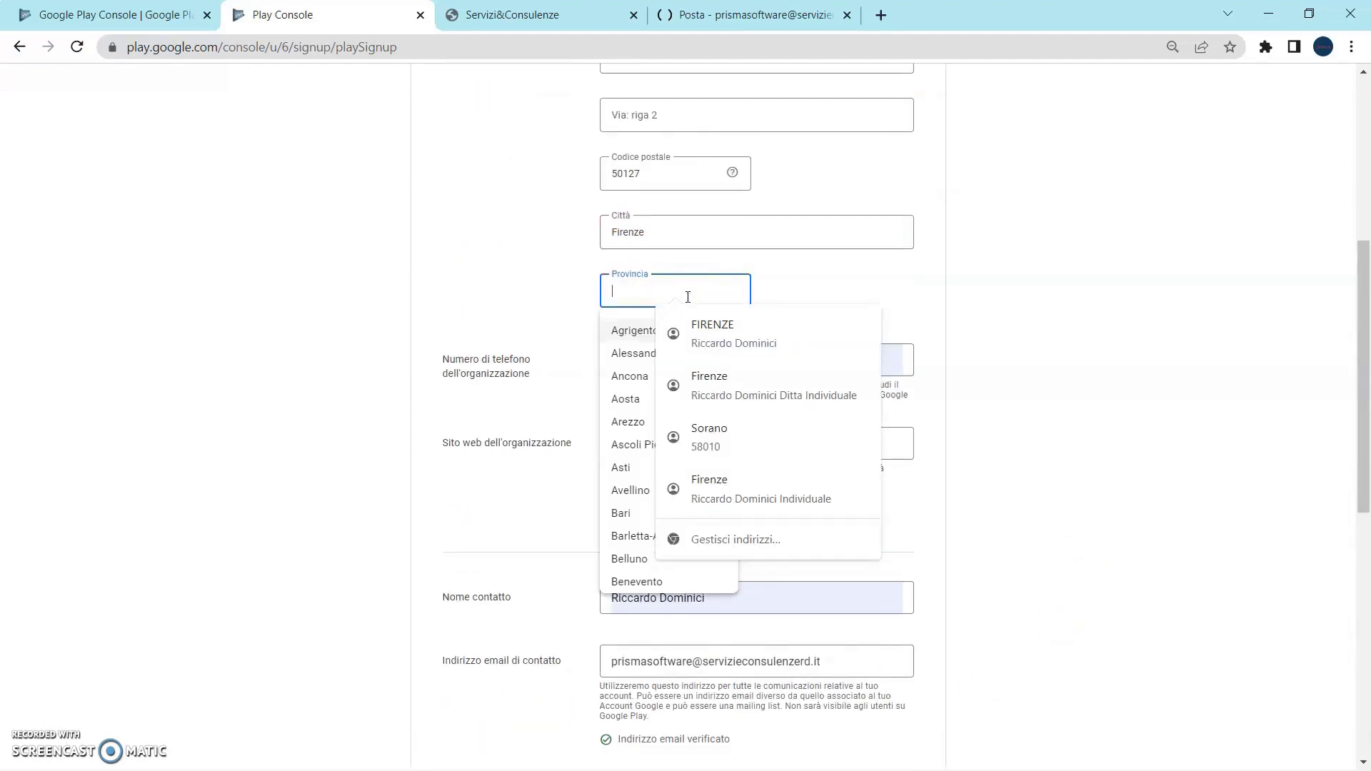
scroll(629, 438, down, 3)
scroll(640, 438, down, 6)
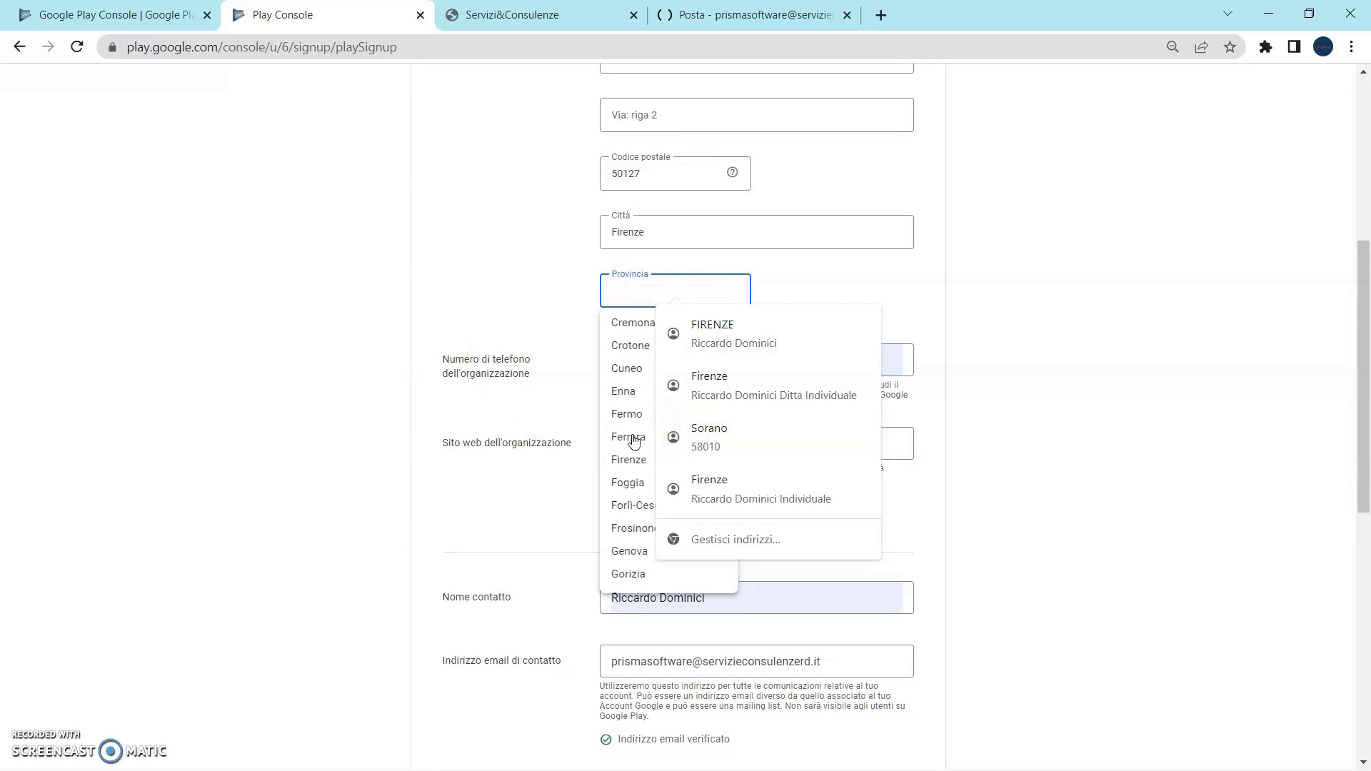
click(629, 463)
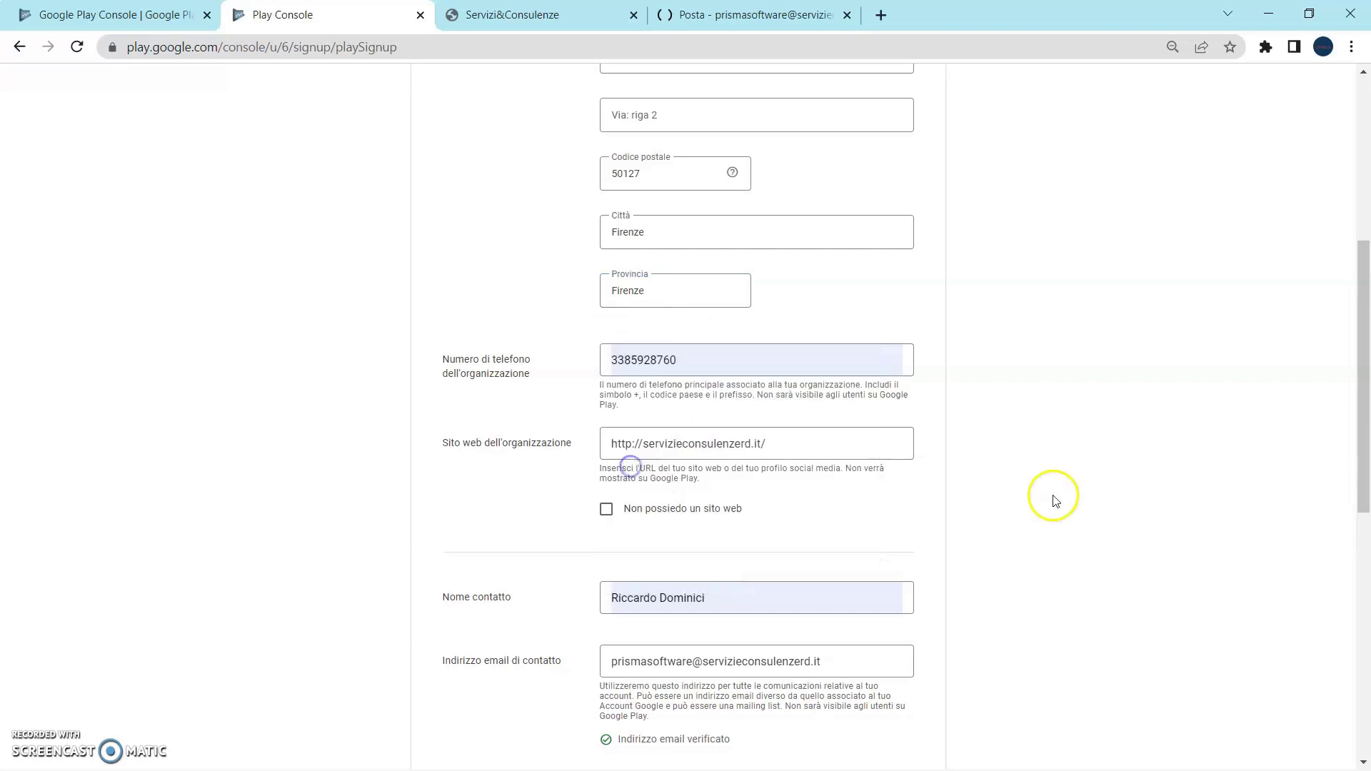
scroll(1054, 496, down, 9)
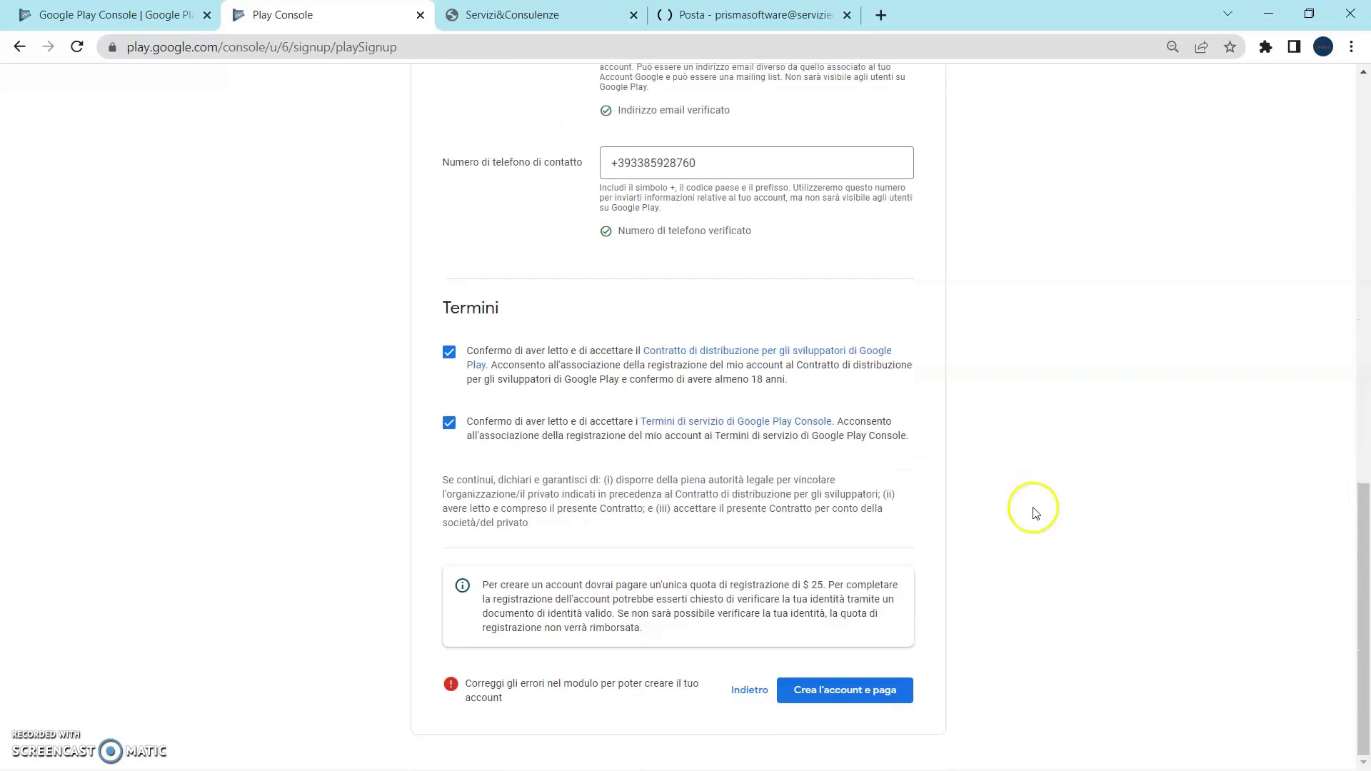
click(886, 694)
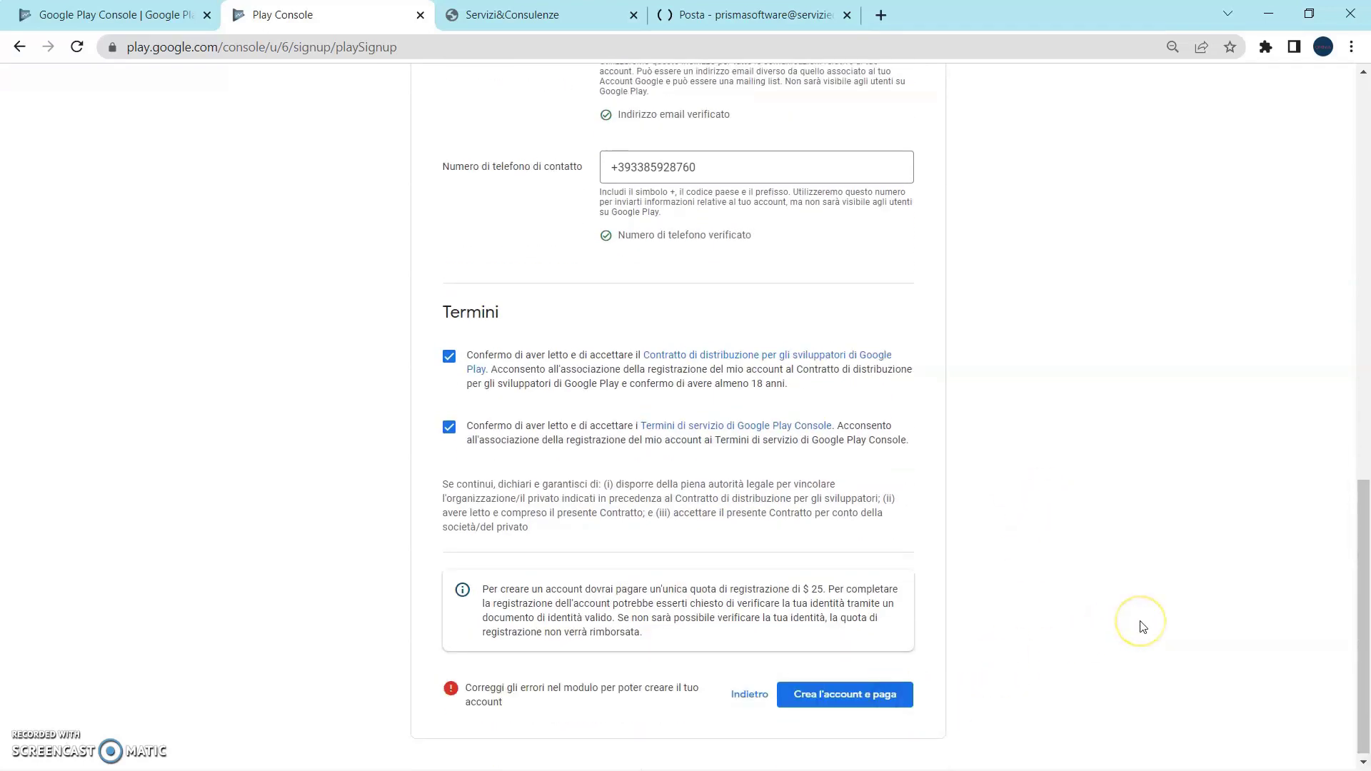
- Add the +39 country prefix to the organisation phone number
scroll(1071, 591, up, 12)
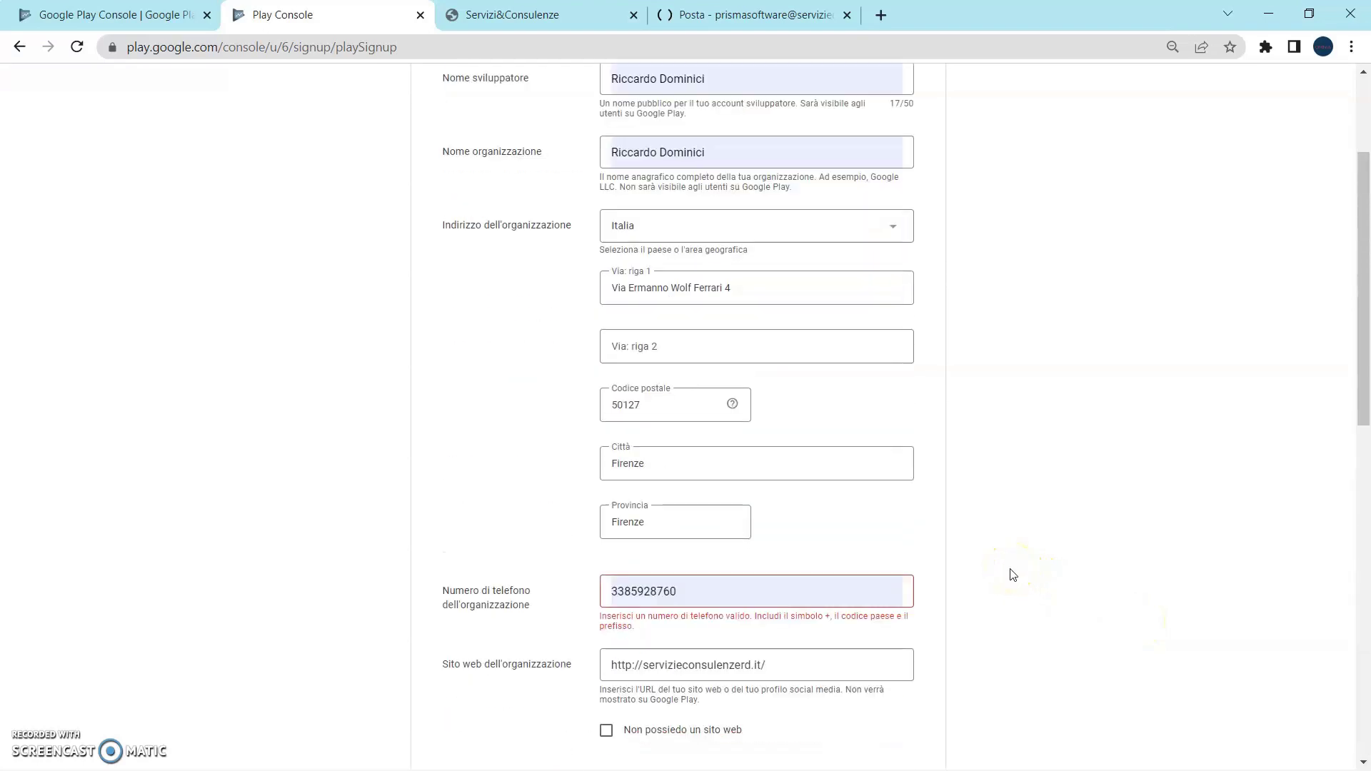
scroll(1013, 575, down, 2)
scroll(1013, 572, down, 5)
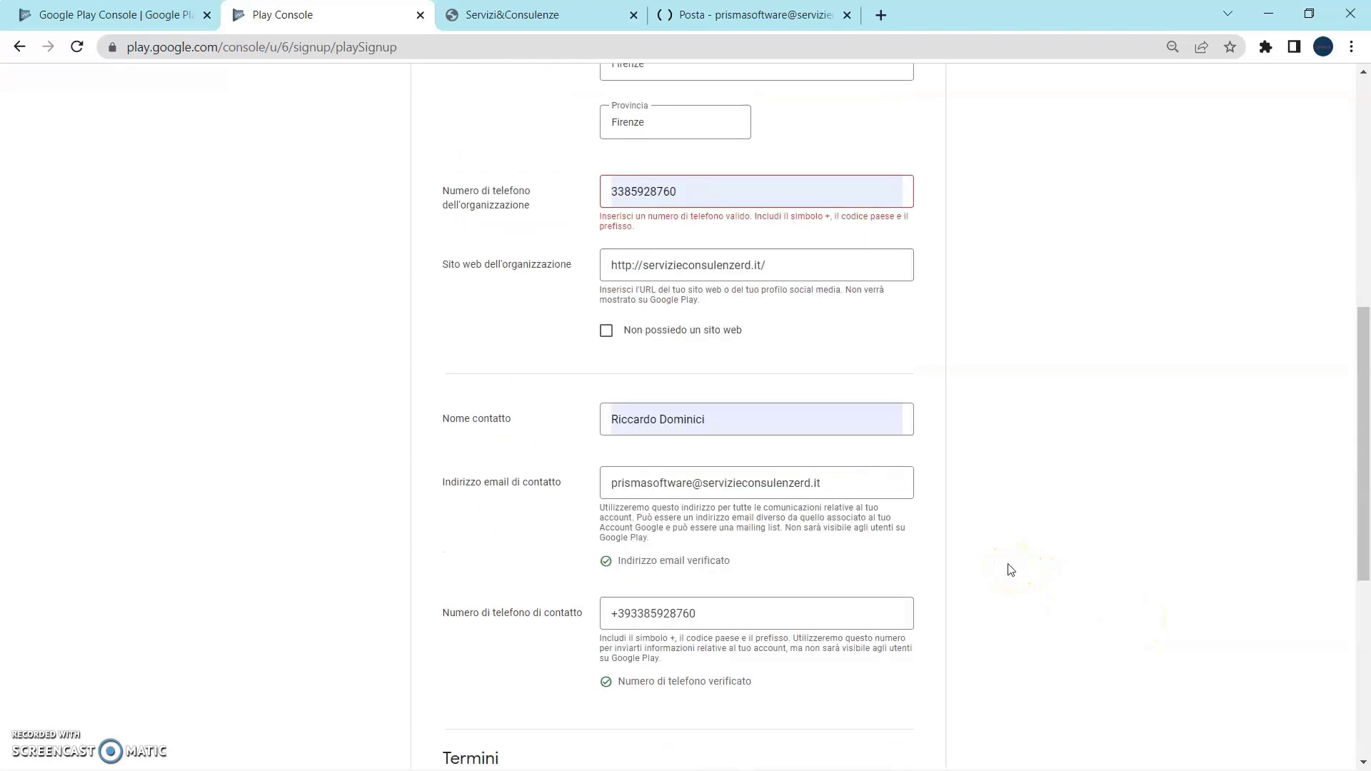
scroll(1000, 564, up, 1)
scroll(961, 537, up, 2)
click(616, 279)
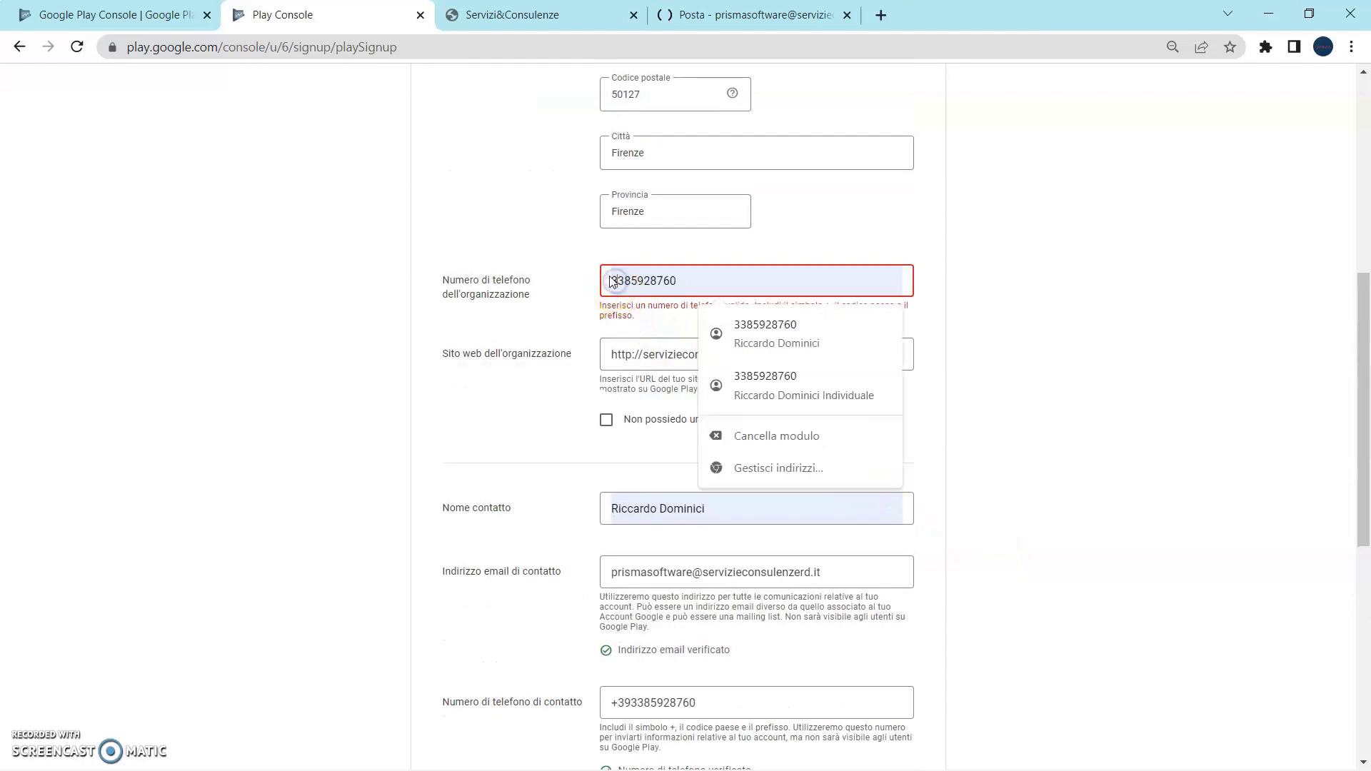
text(+39)
click(744, 278)
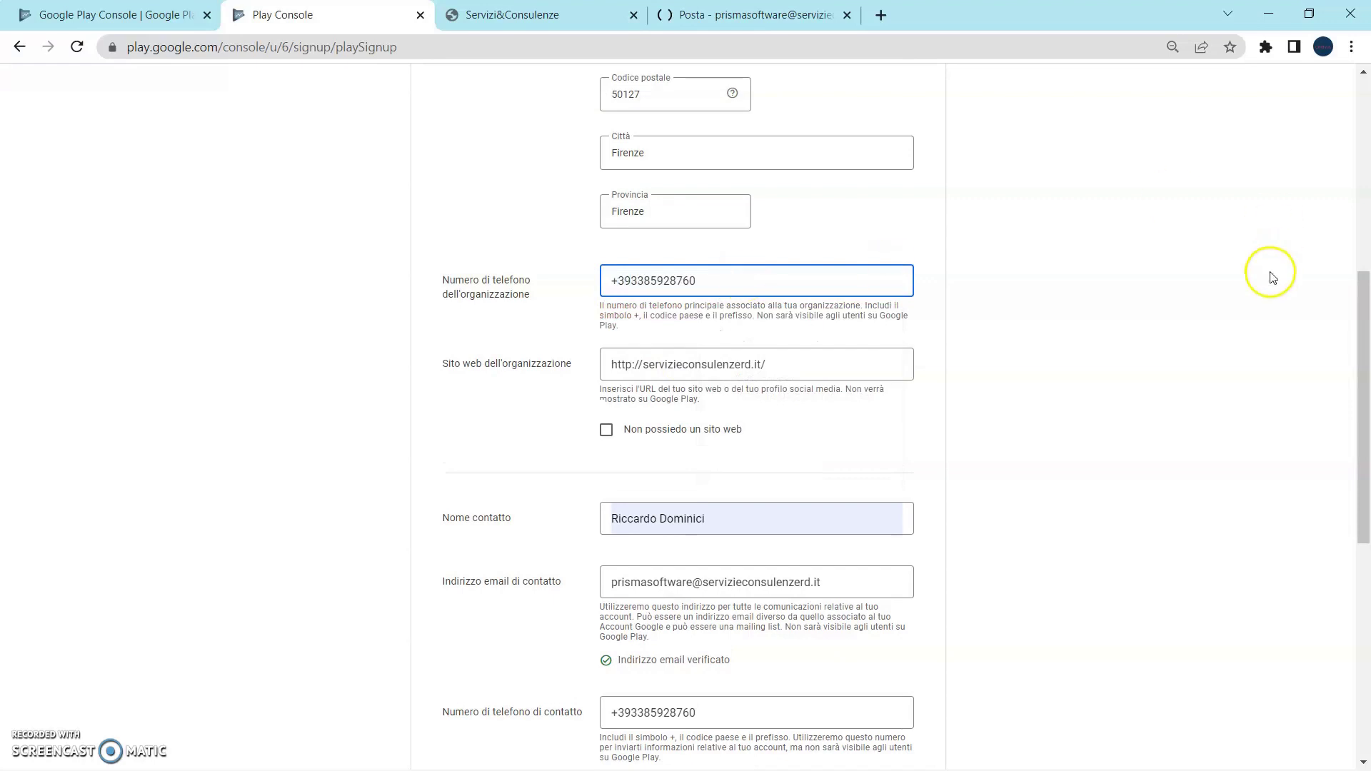
scroll(1050, 401, down, 8)
- Submit with Crea l'account e paga to reach the 25,00 USD registration fee checkout
click(877, 690)
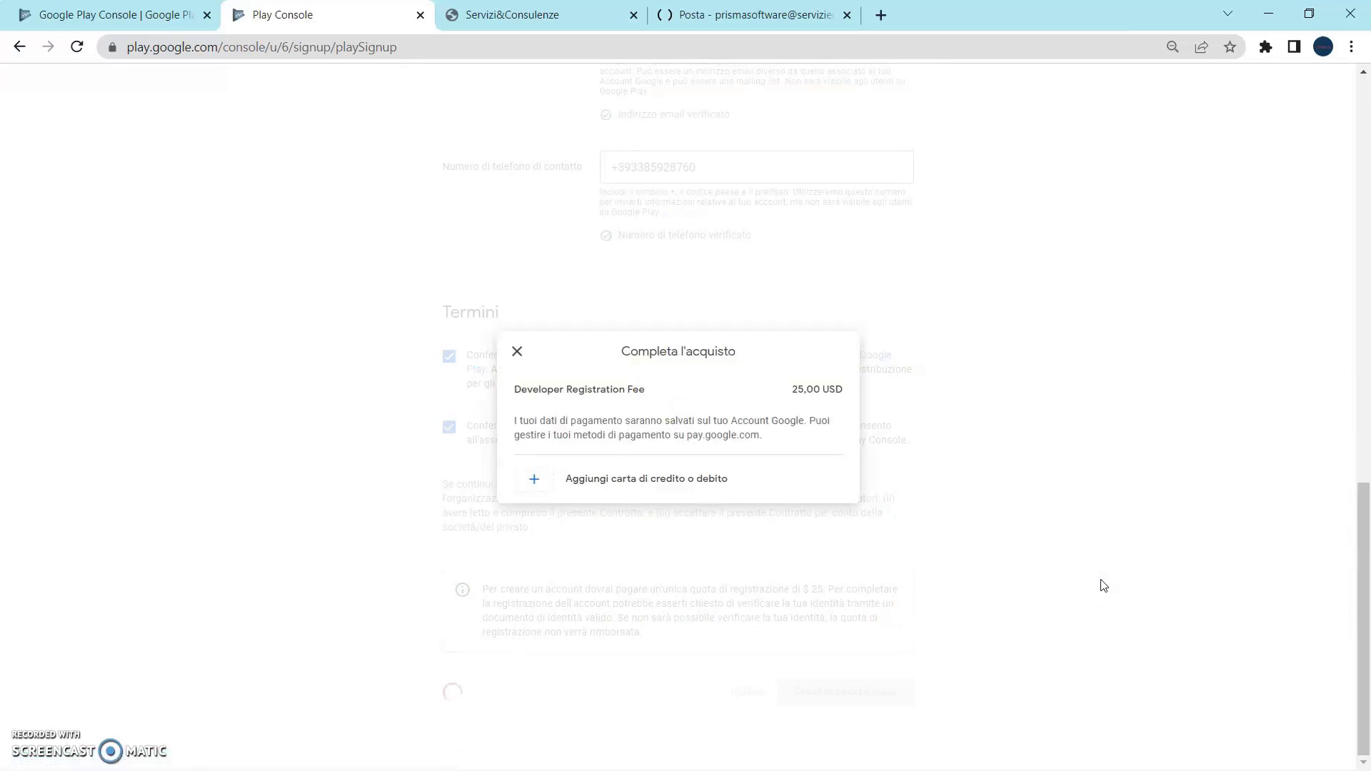
click(1143, 582)
click(1144, 587)
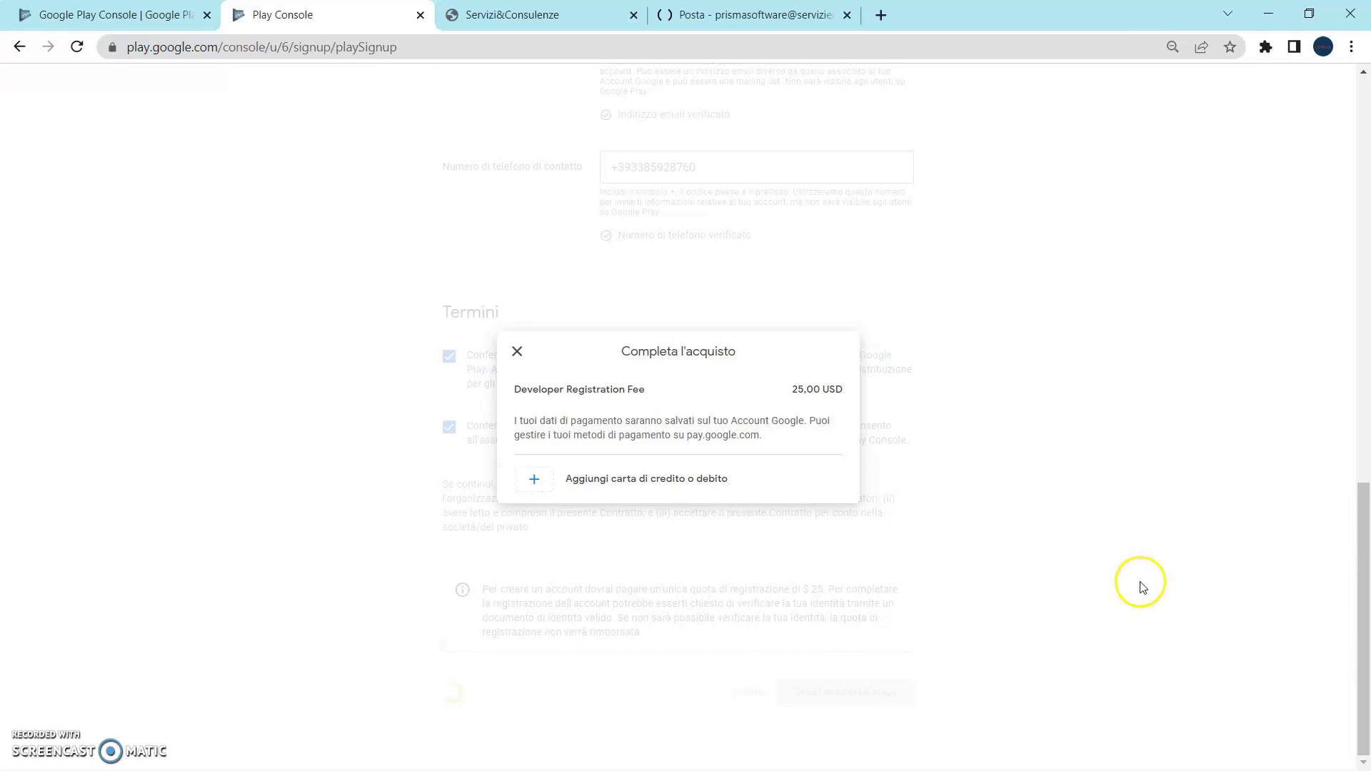